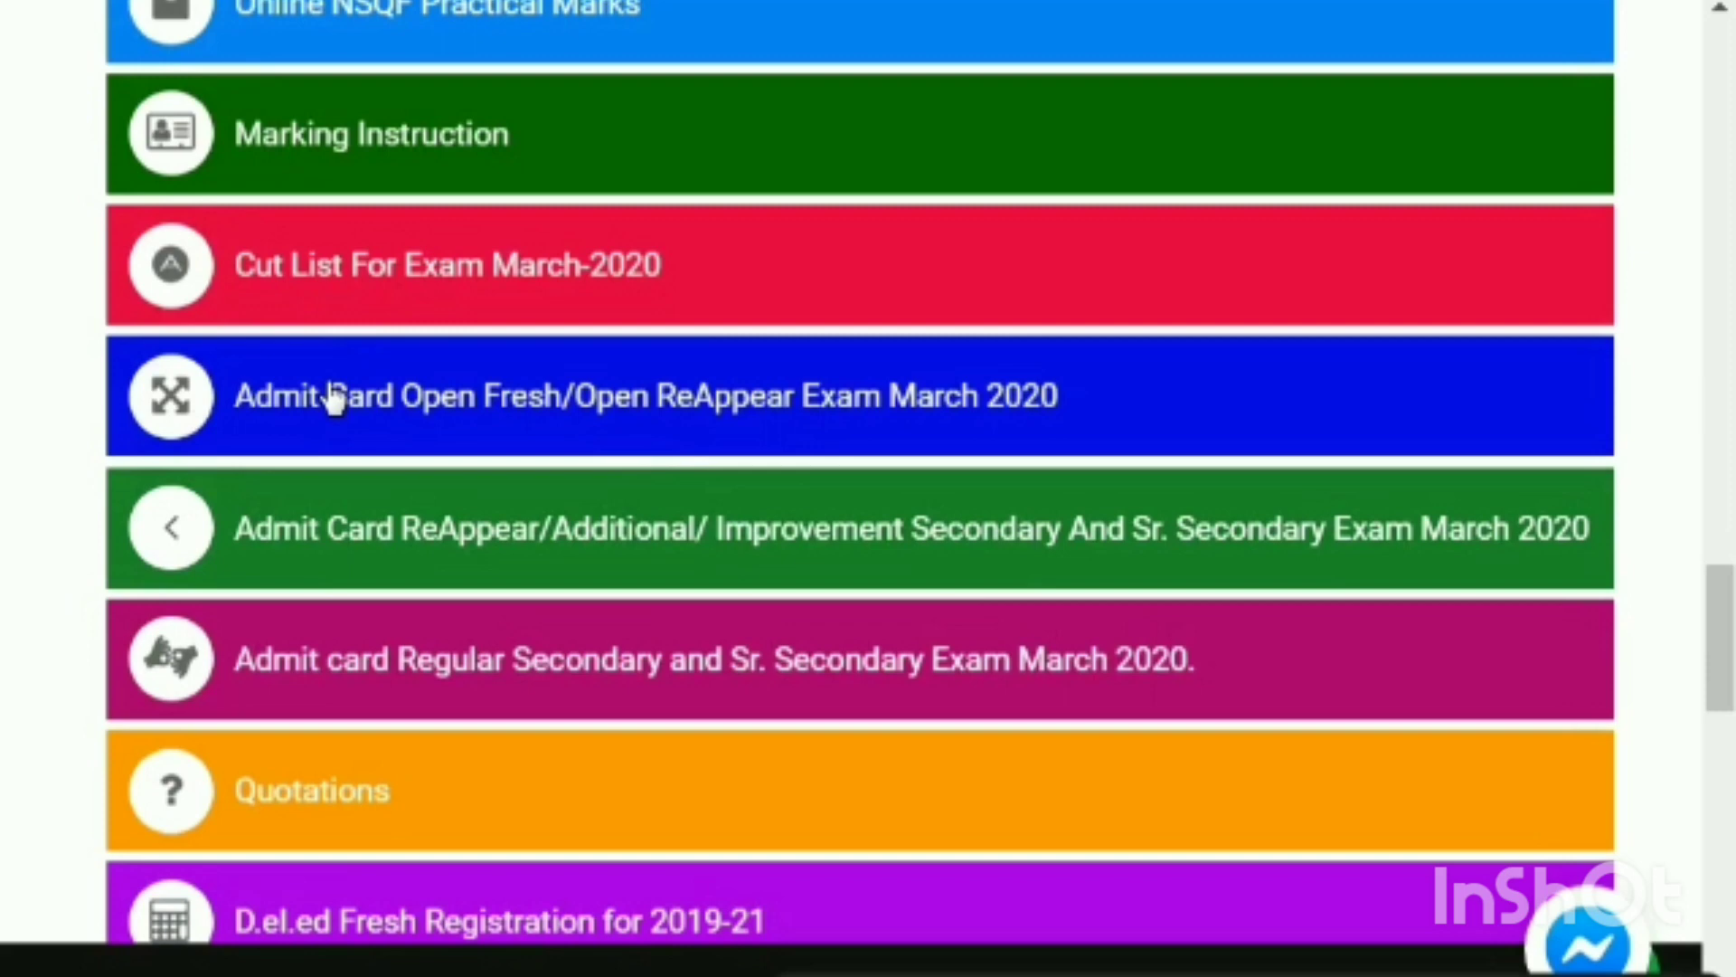
Open the Open Fresh/ReAppear March 2020 admit card form and set Application Name to ReappearApplication.
left_click(333, 397)
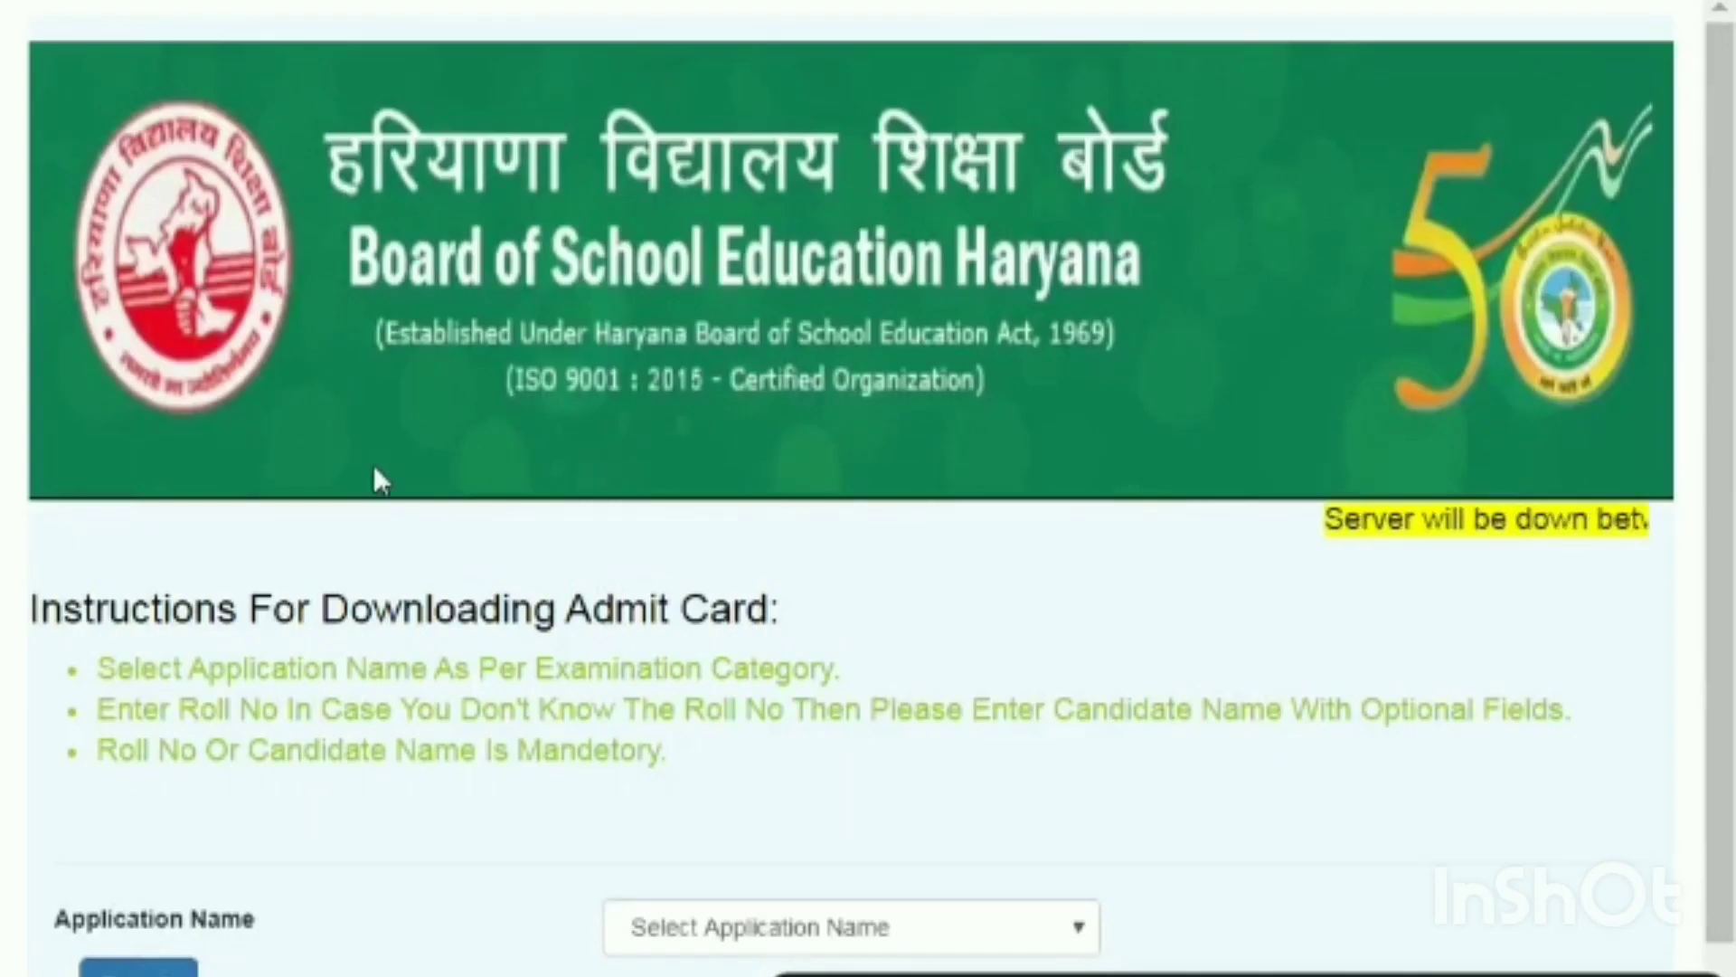
scroll(373, 464, "down", 1)
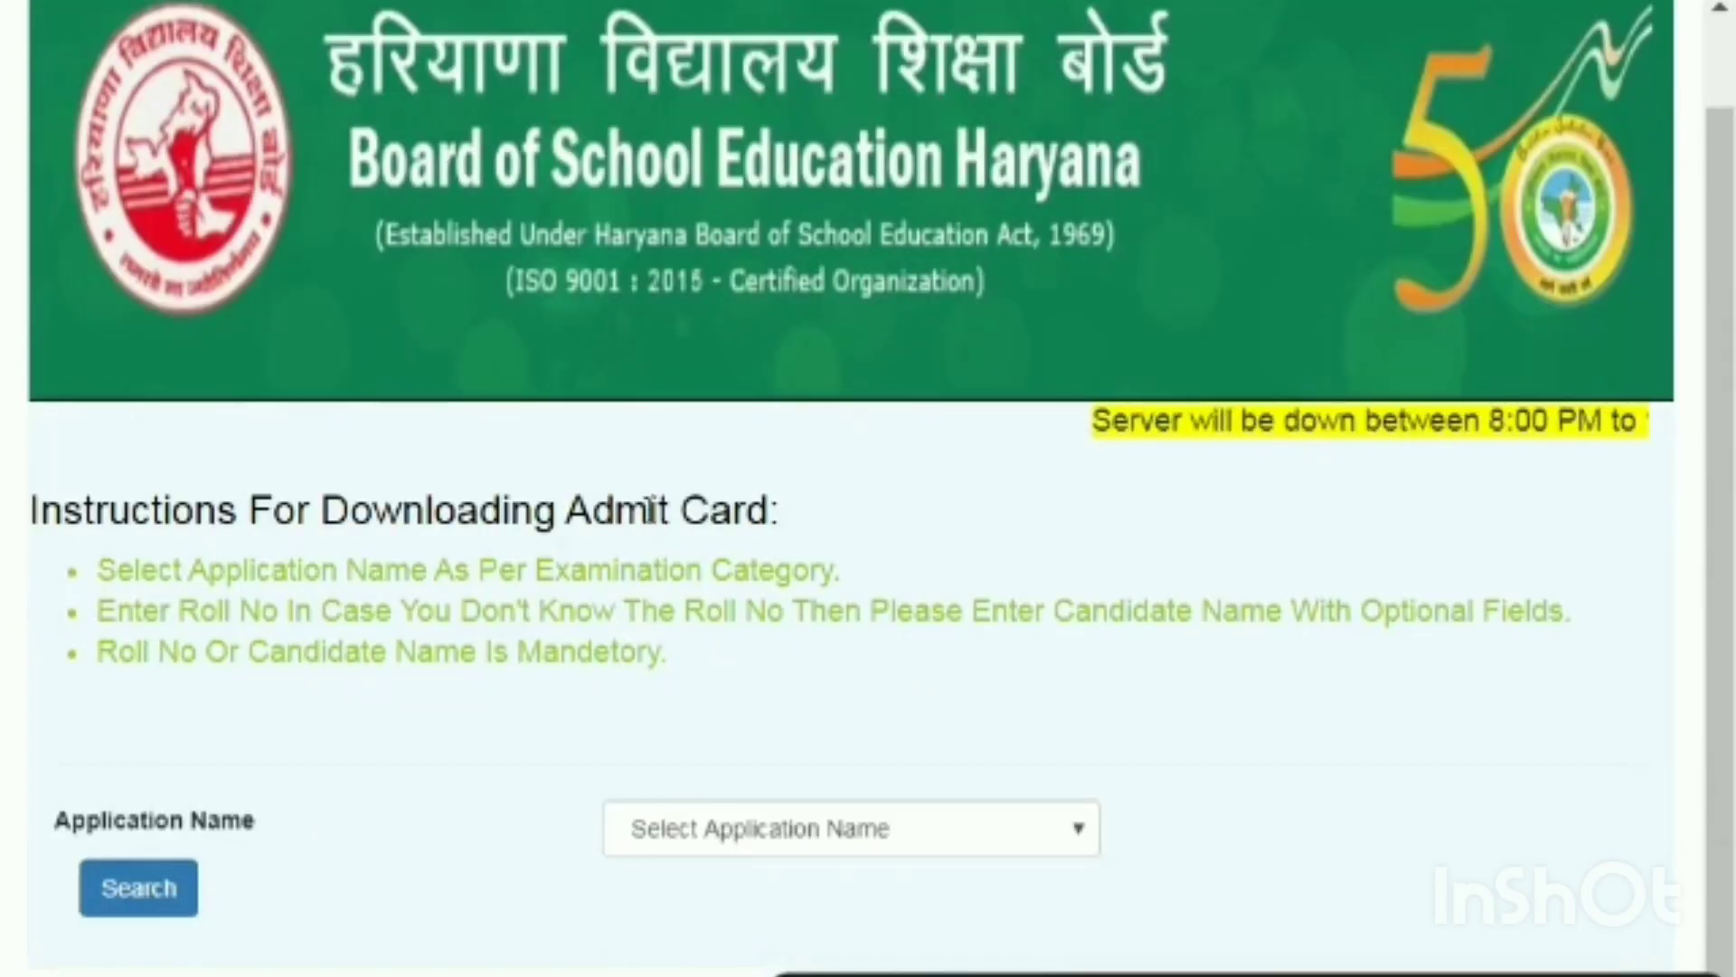
left_click(674, 837)
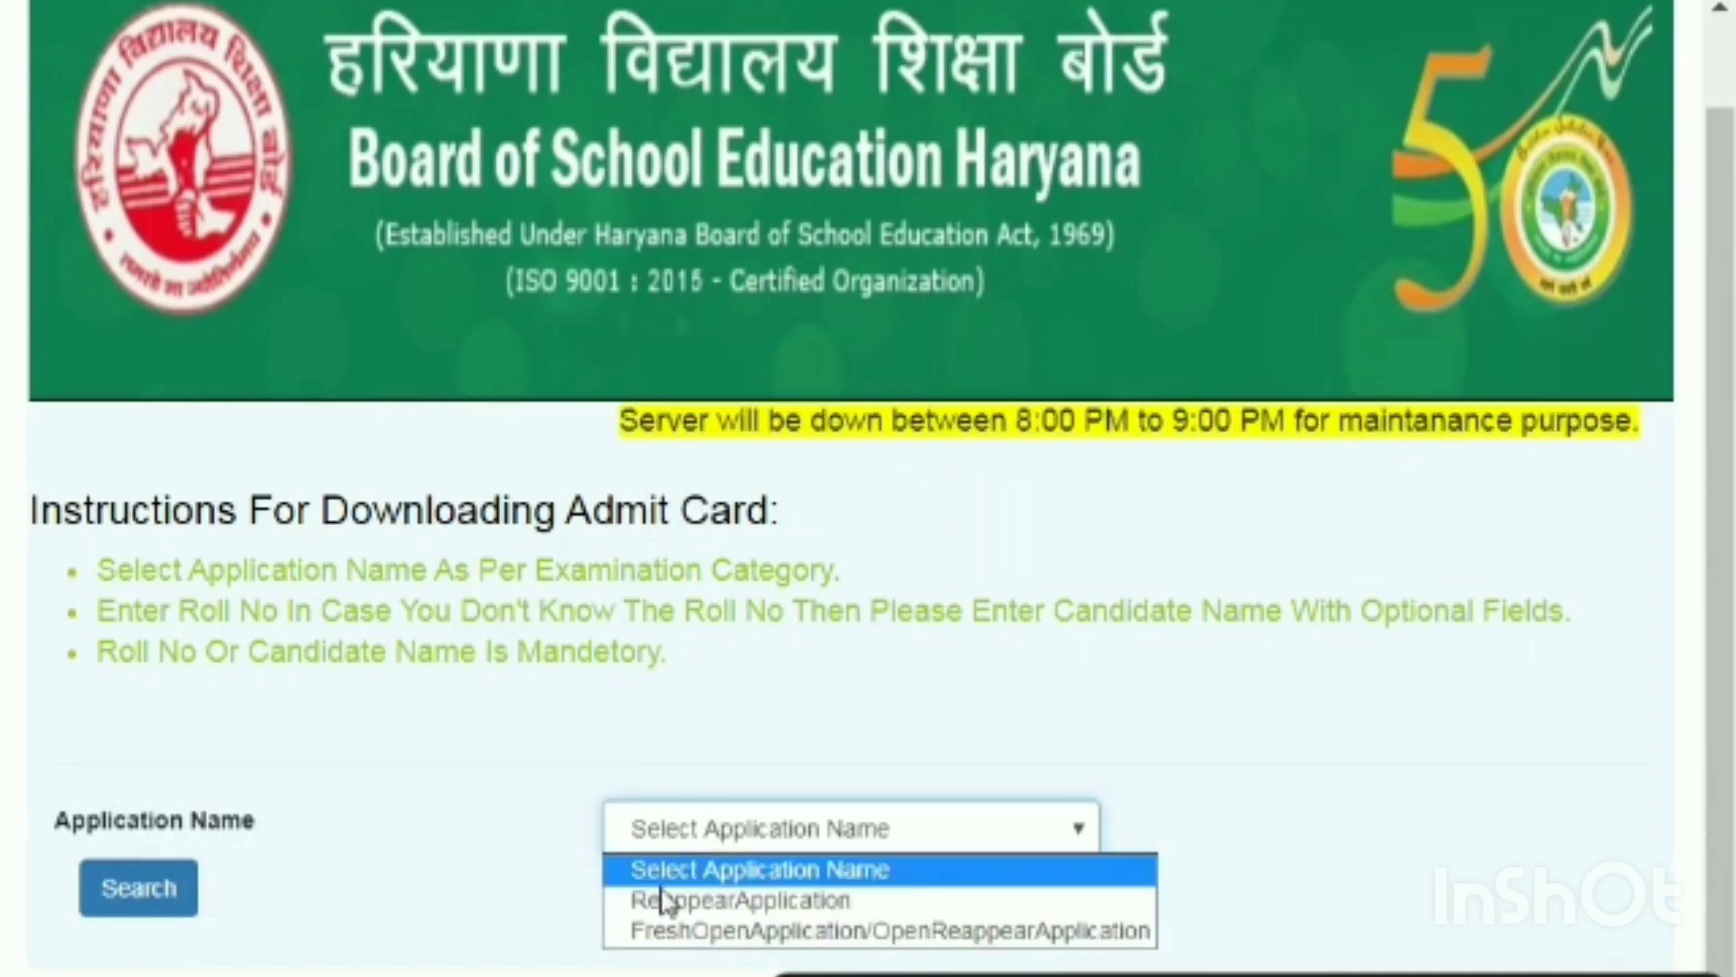
left_click(659, 873)
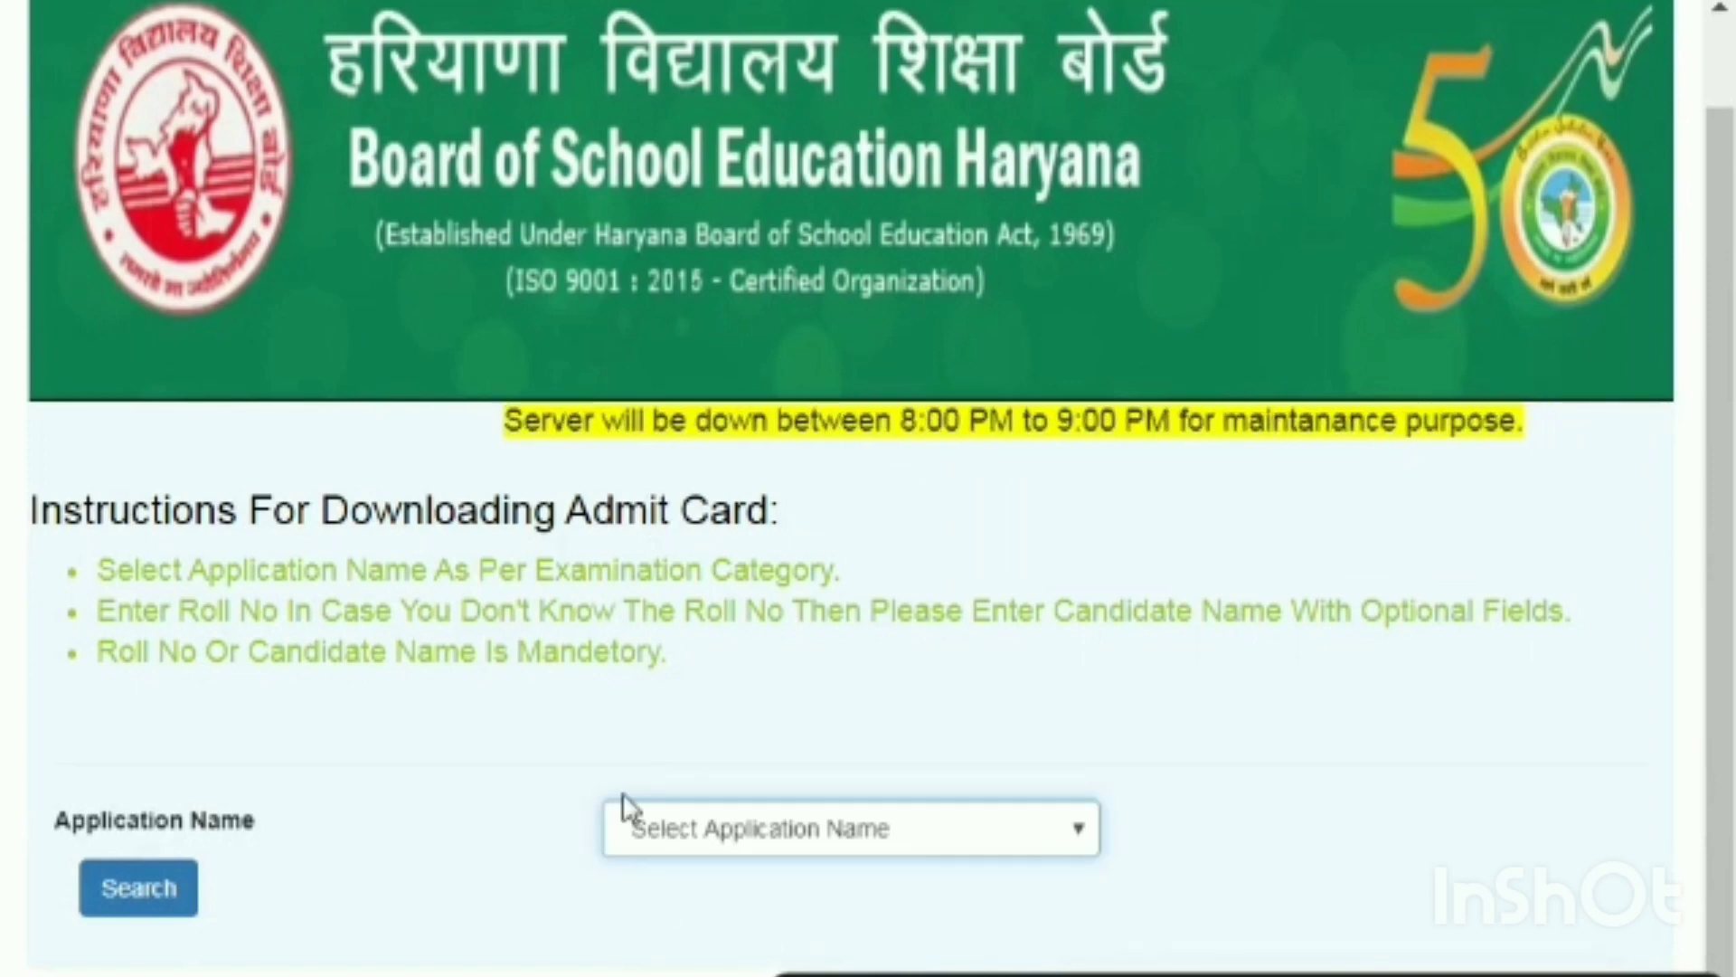
key("Down")
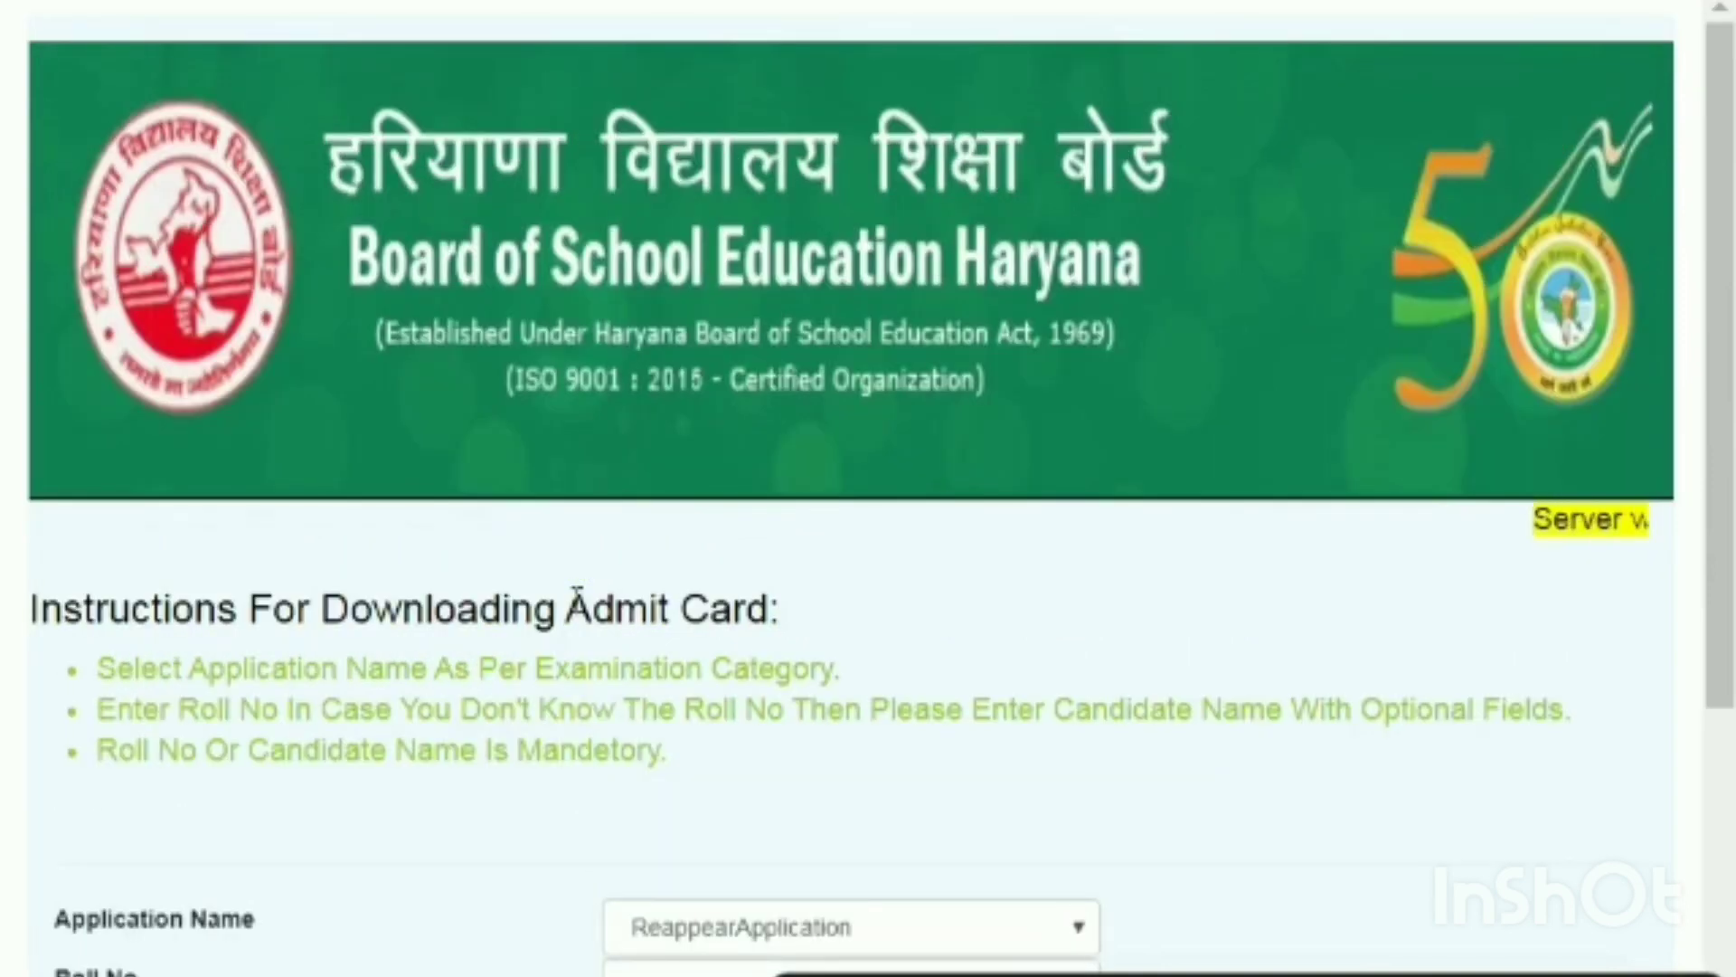
Enter the candidate's roll number in the Roll No. field, using the suggested number.
scroll(1694, 626, "down", 5)
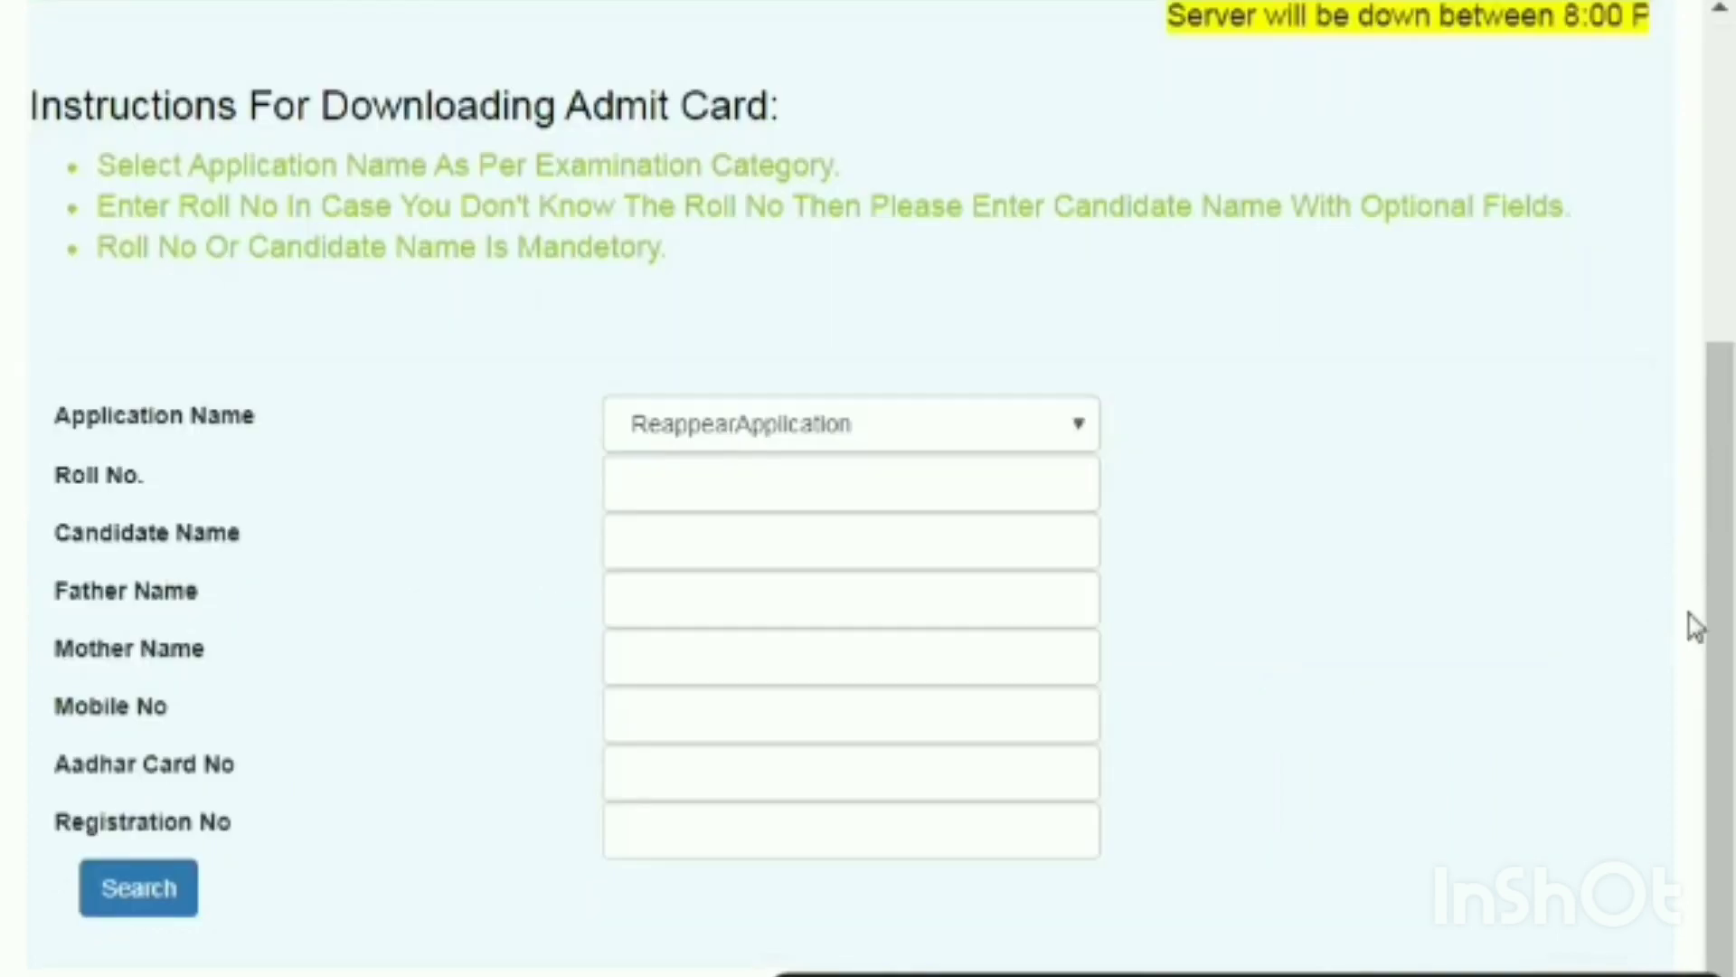
left_click(698, 499)
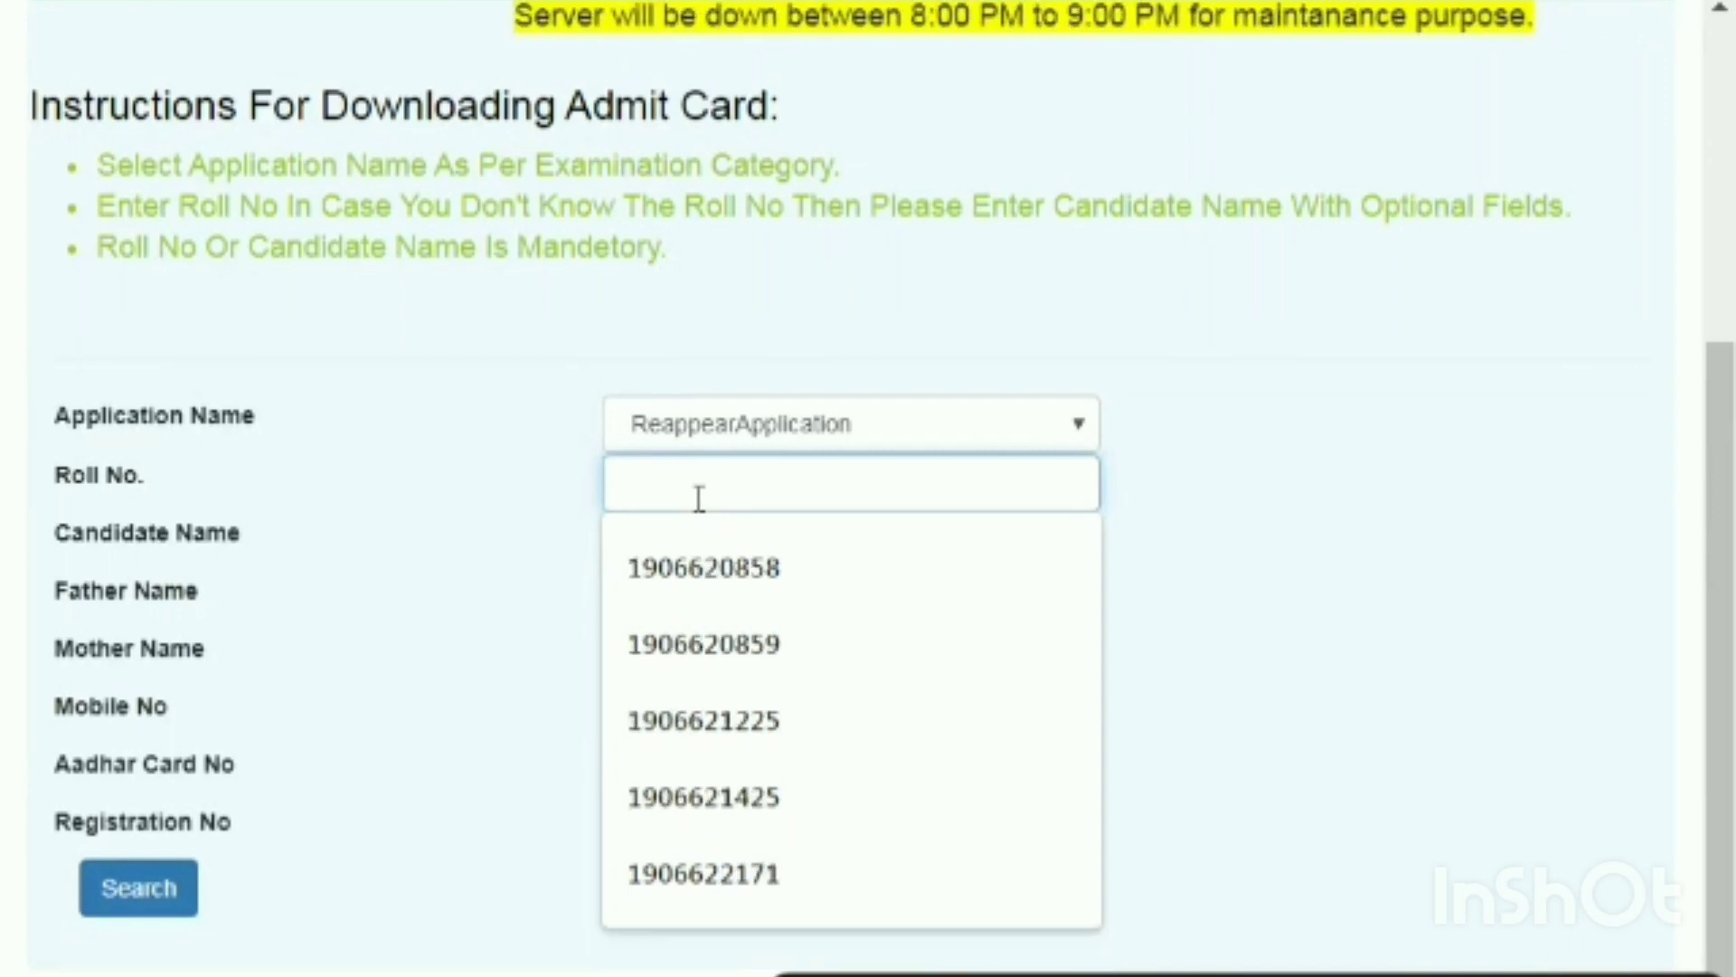
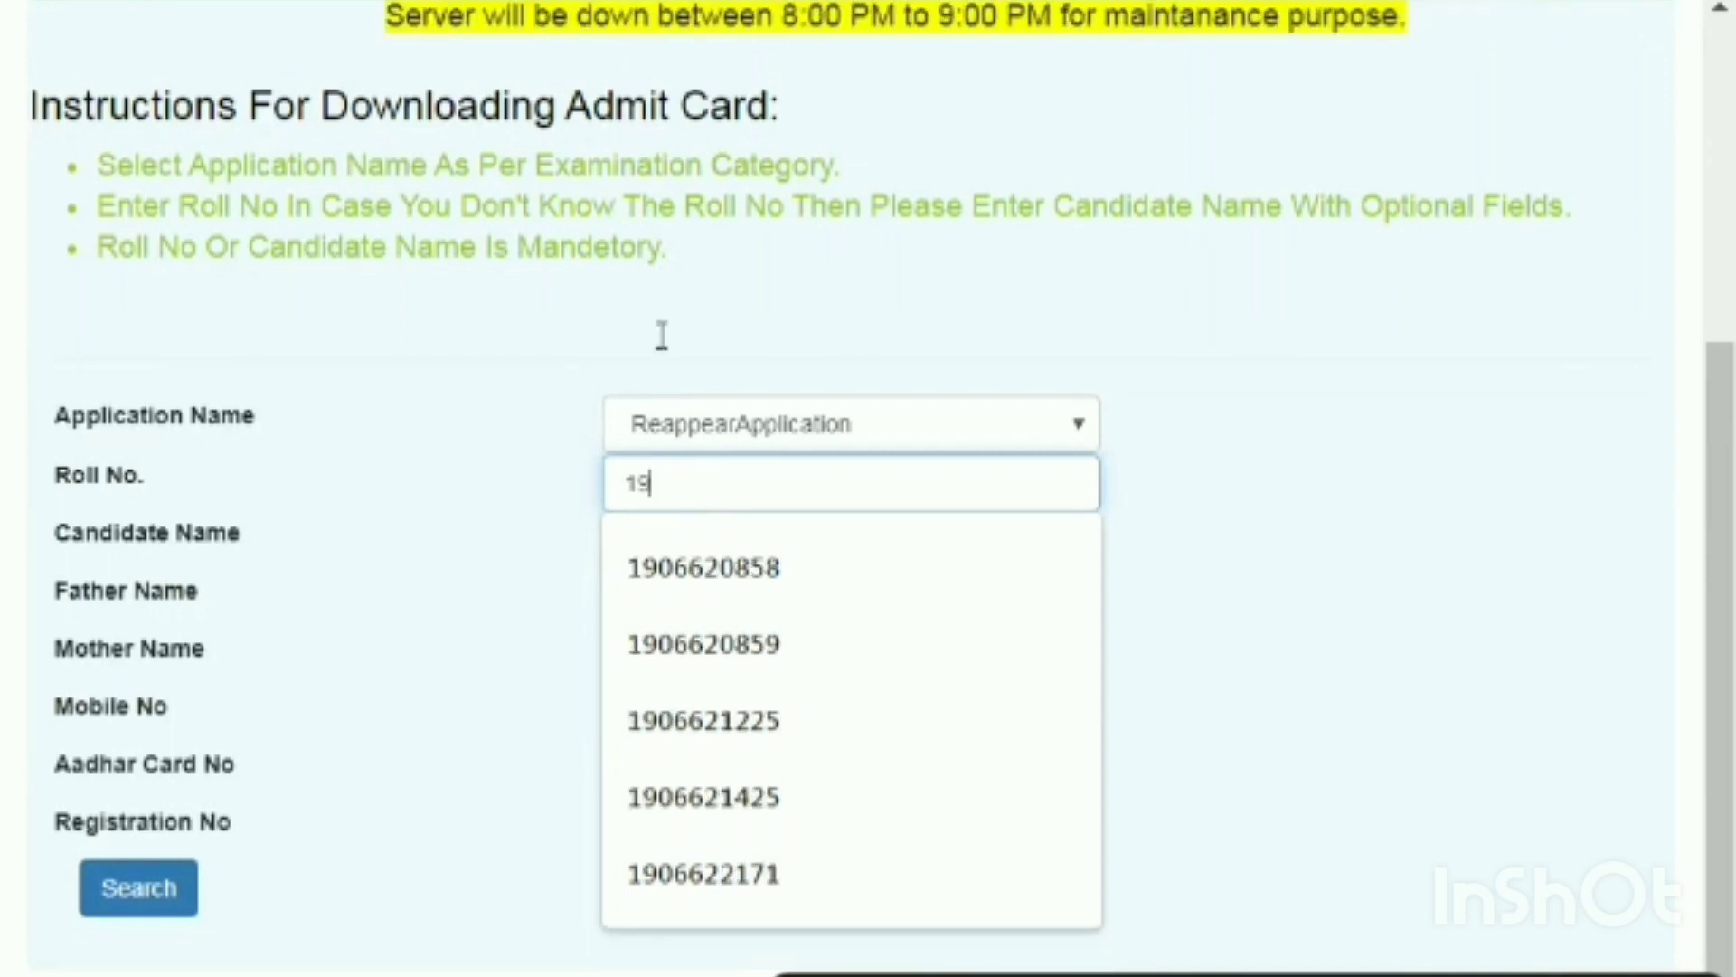
left_click(731, 674)
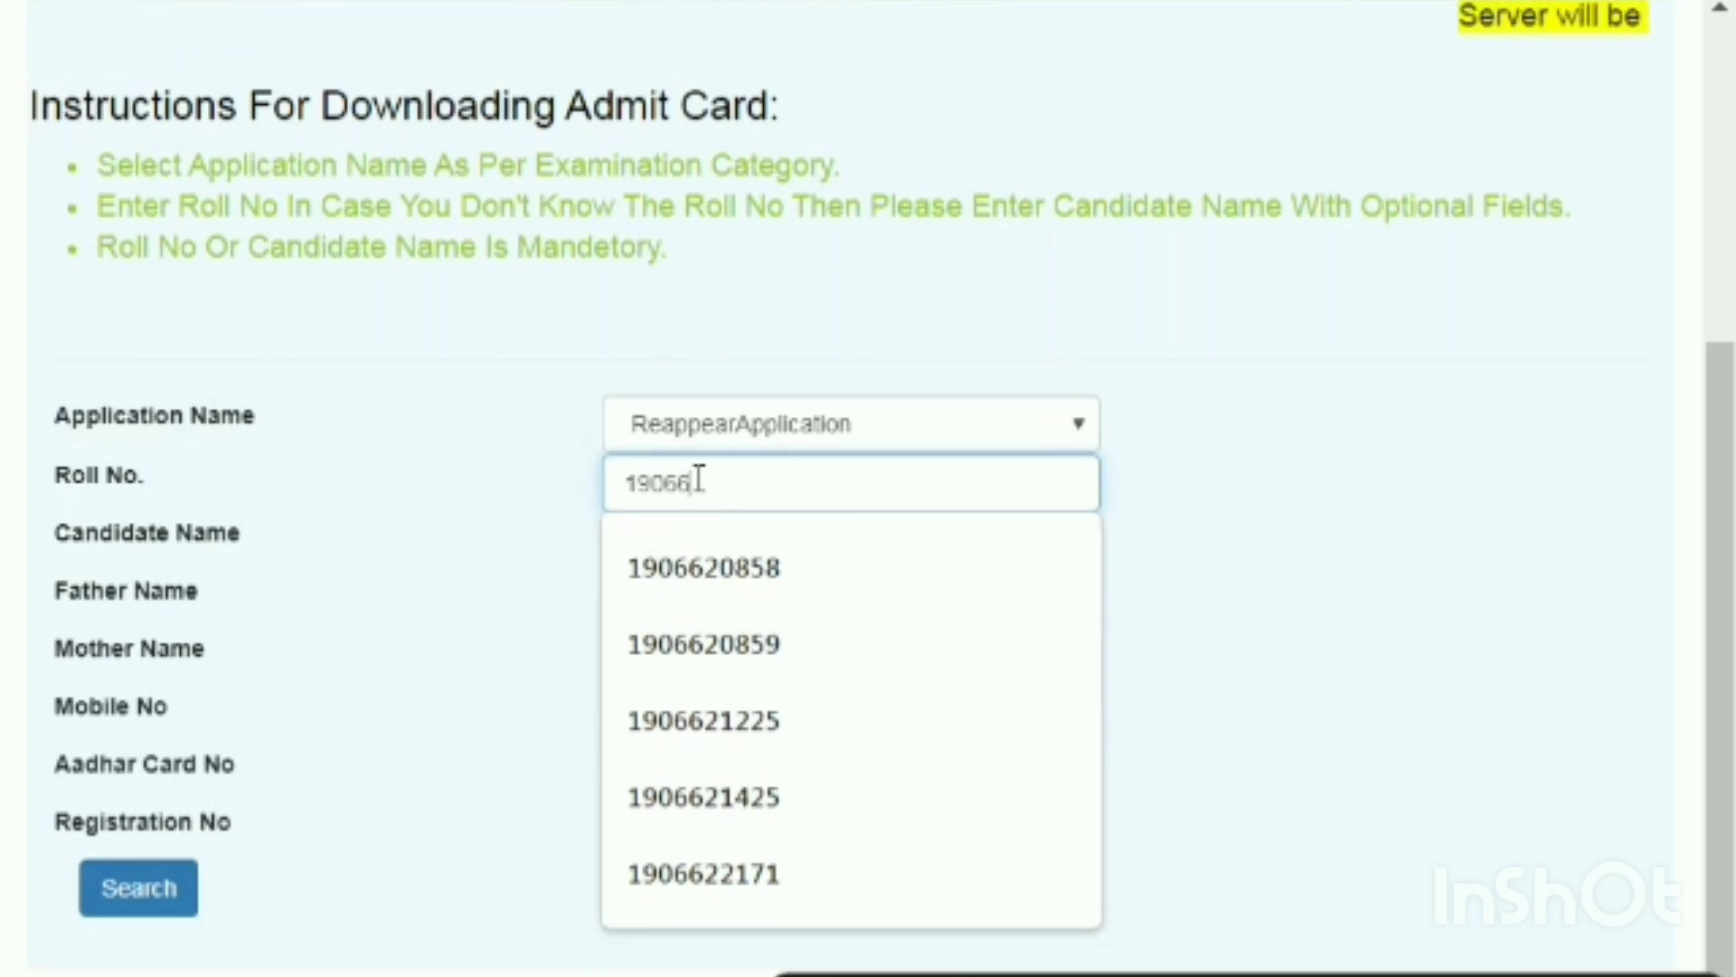
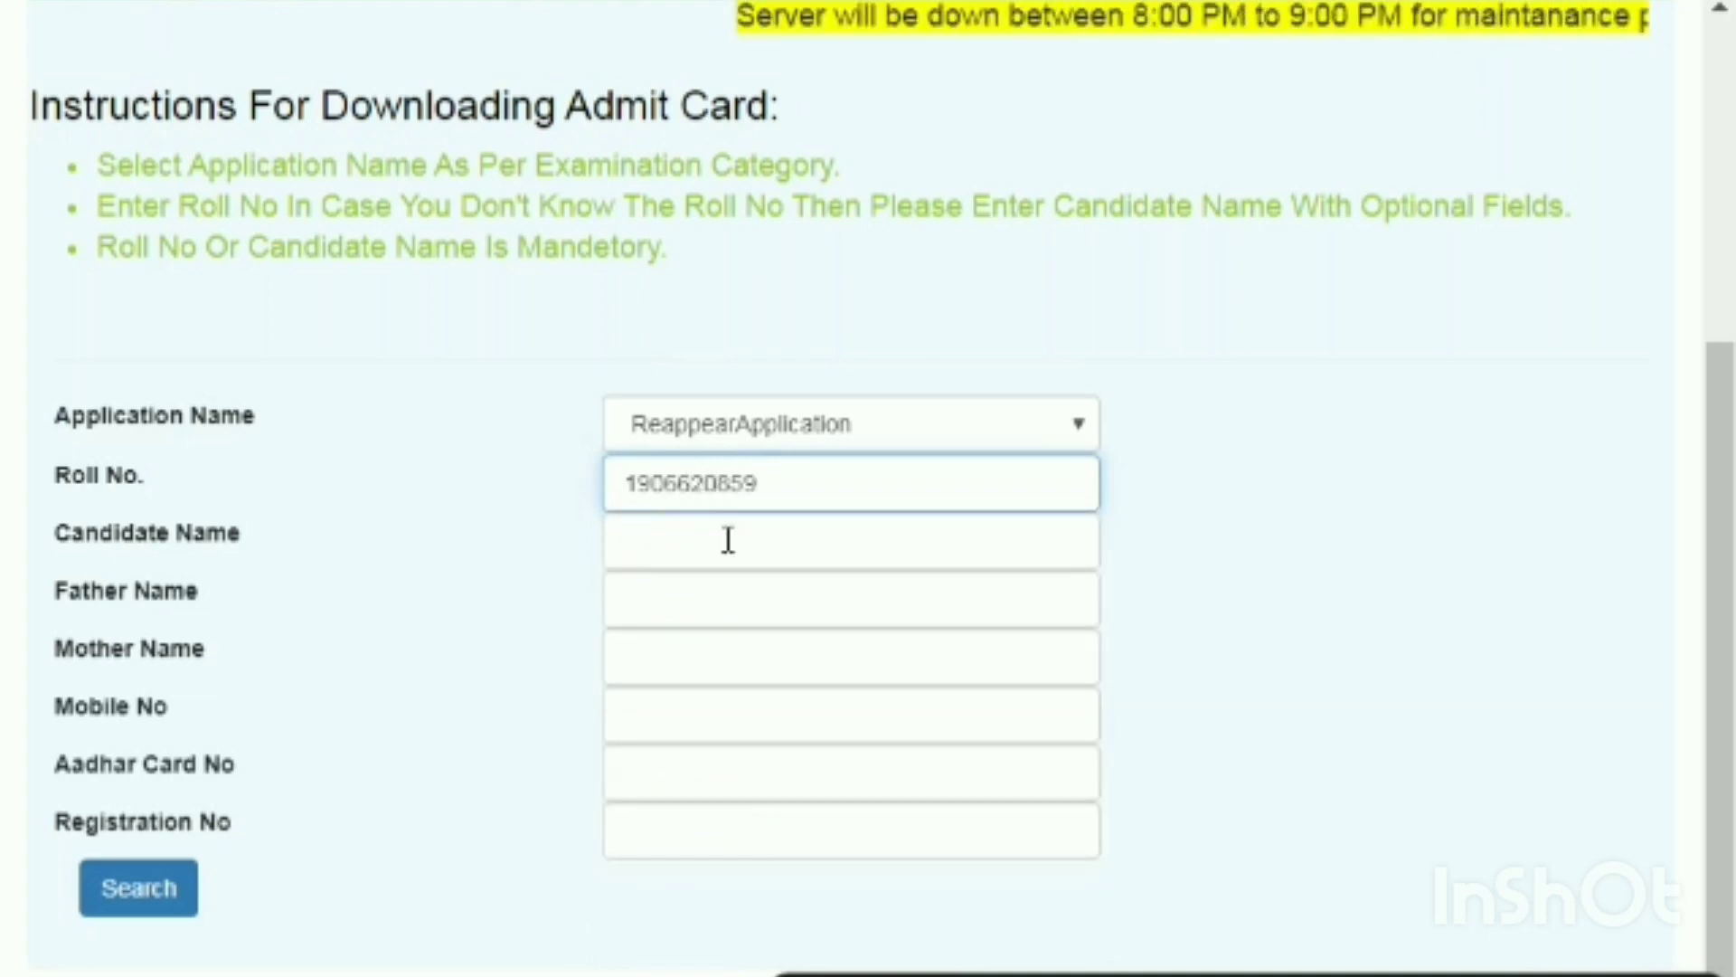
Fill in the candidate's, father's and mother's names, then submit the search.
left_click(728, 541)
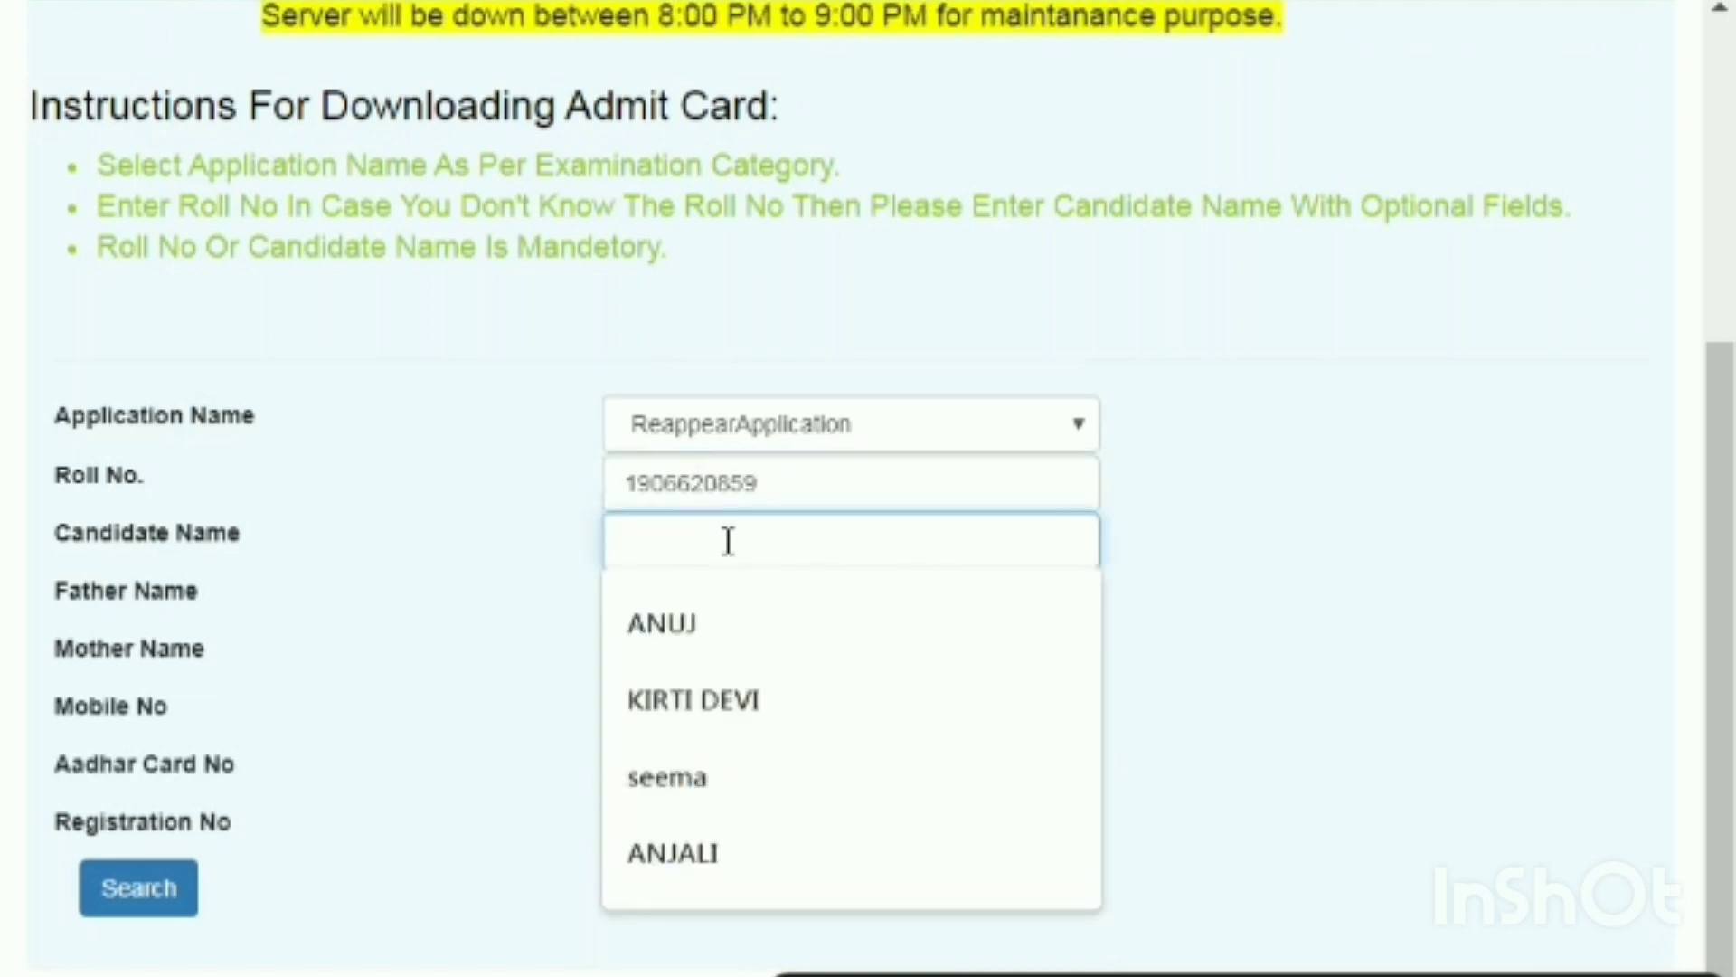
type("AA")
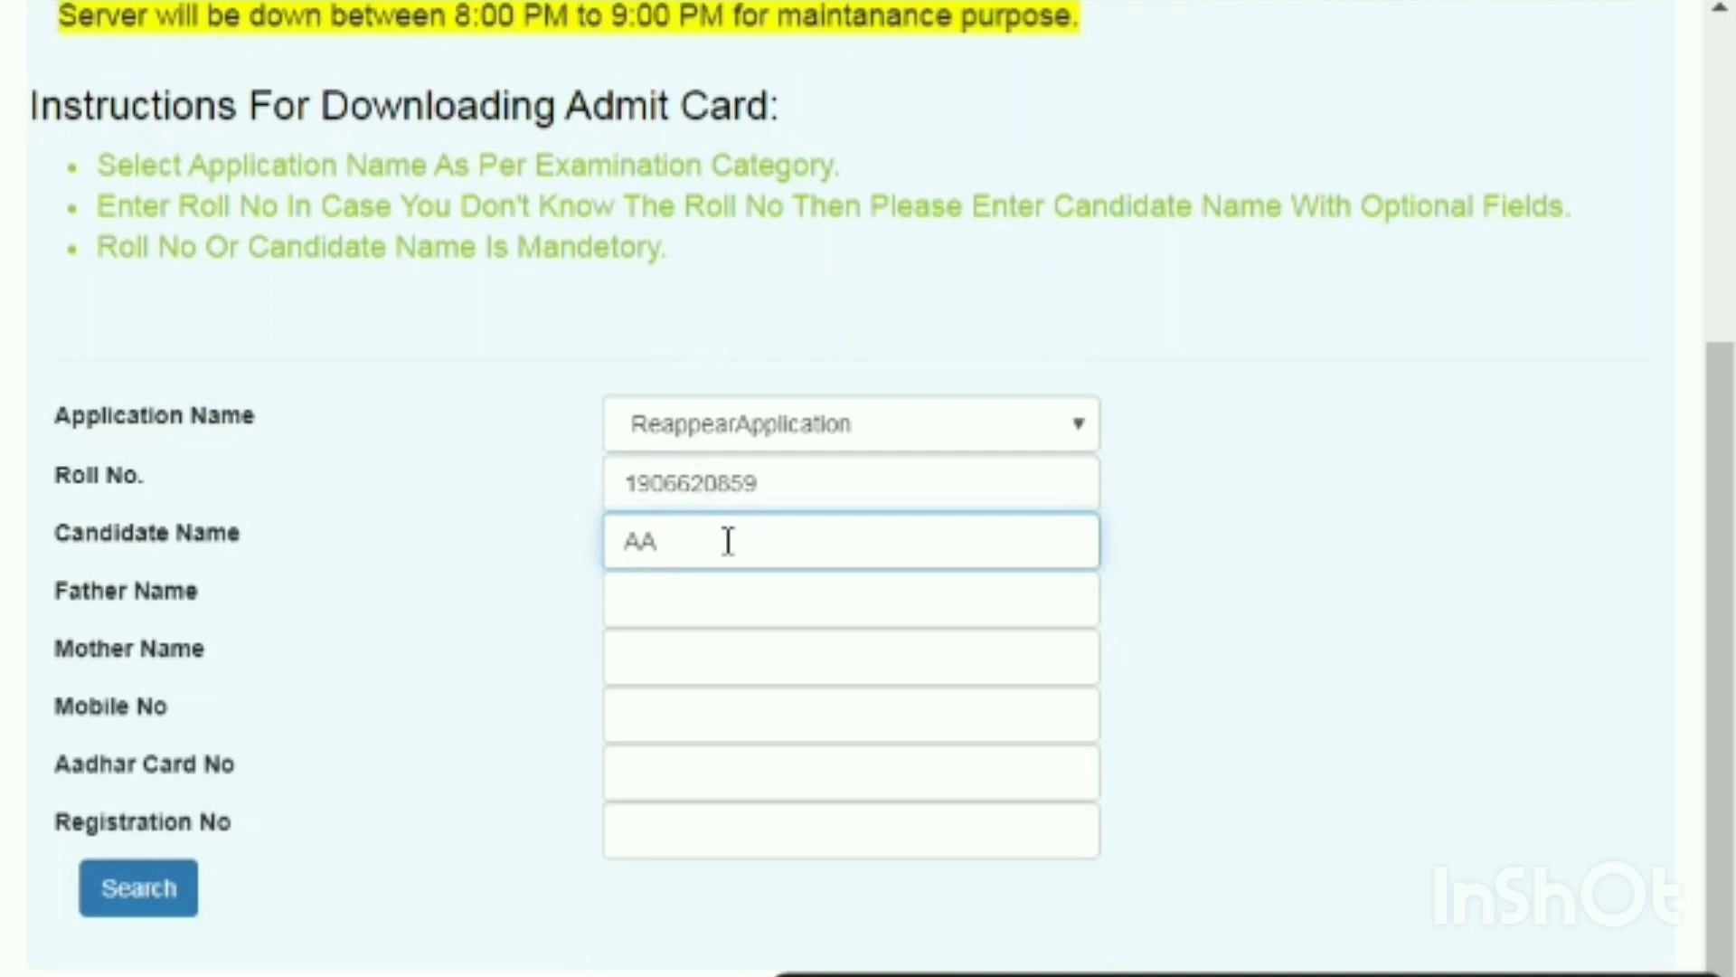
type("S")
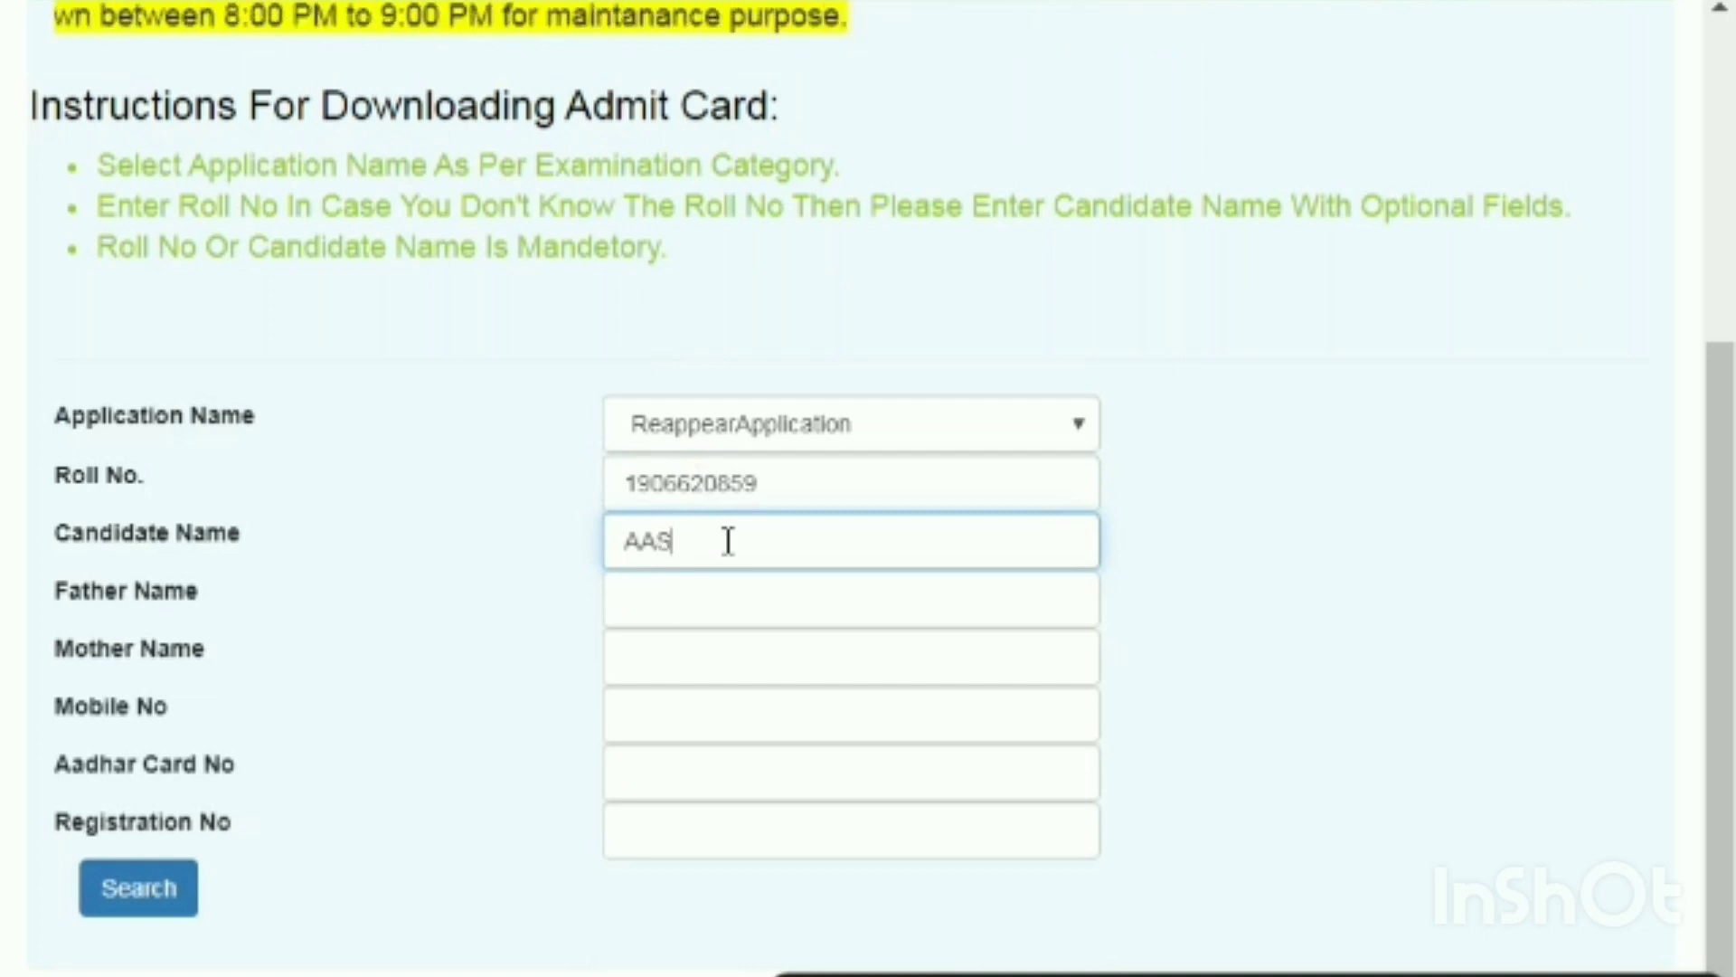
type("HI")
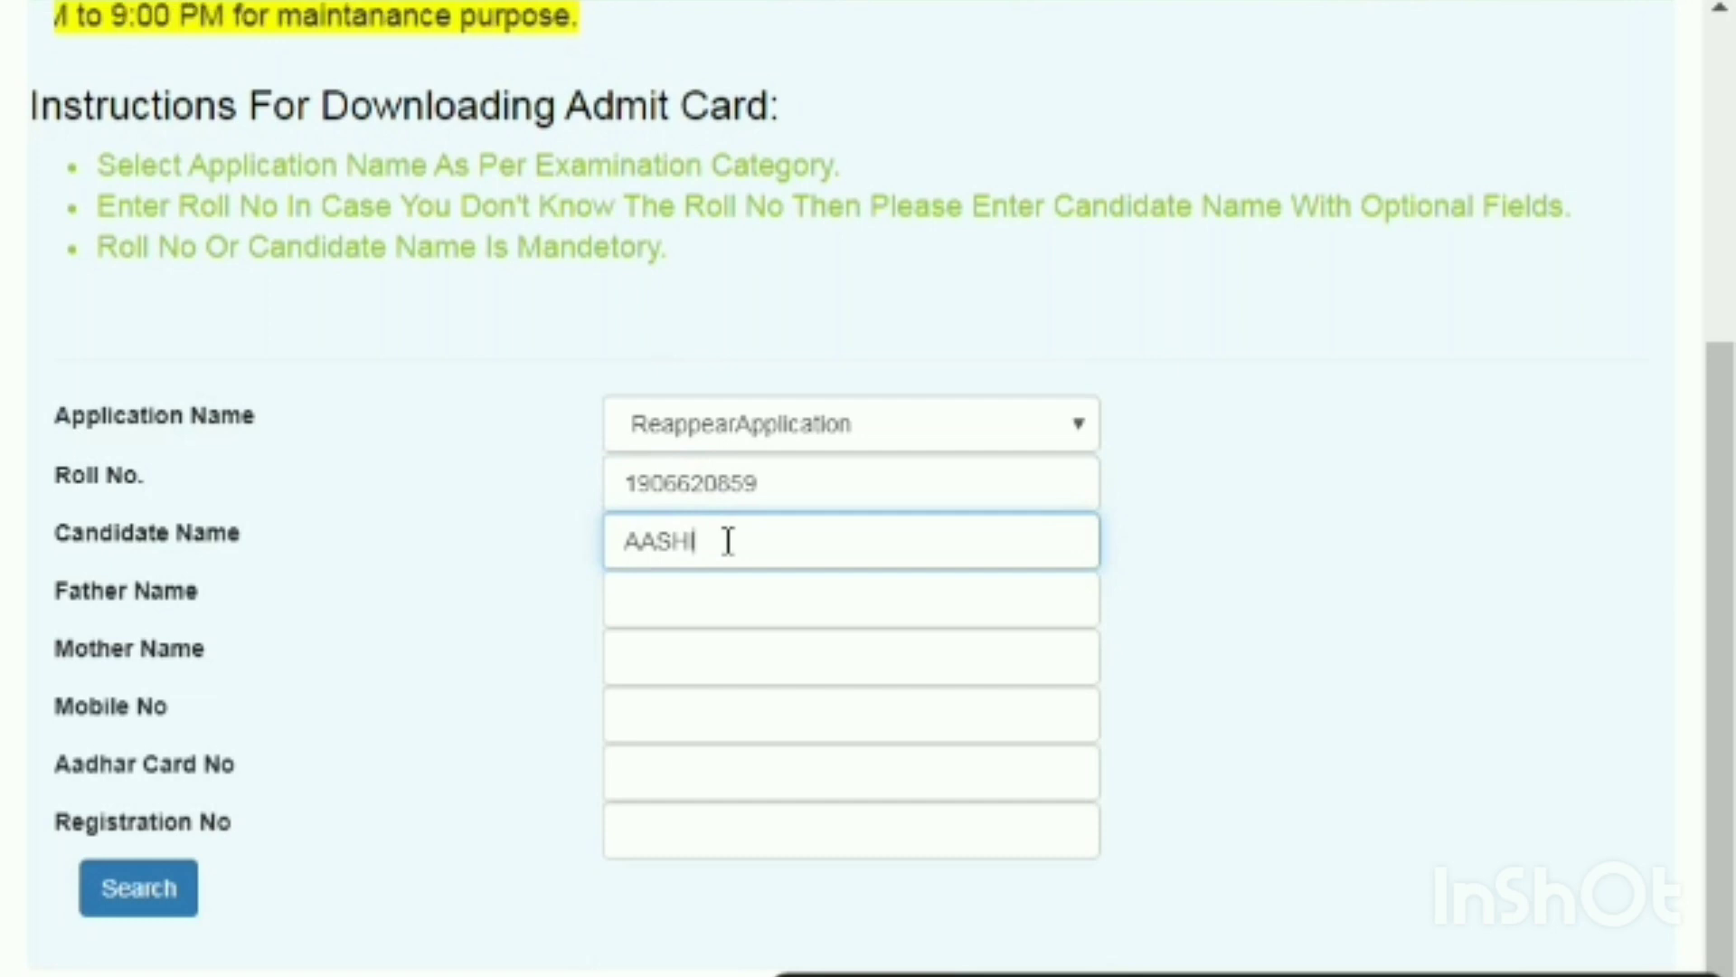
type("SH")
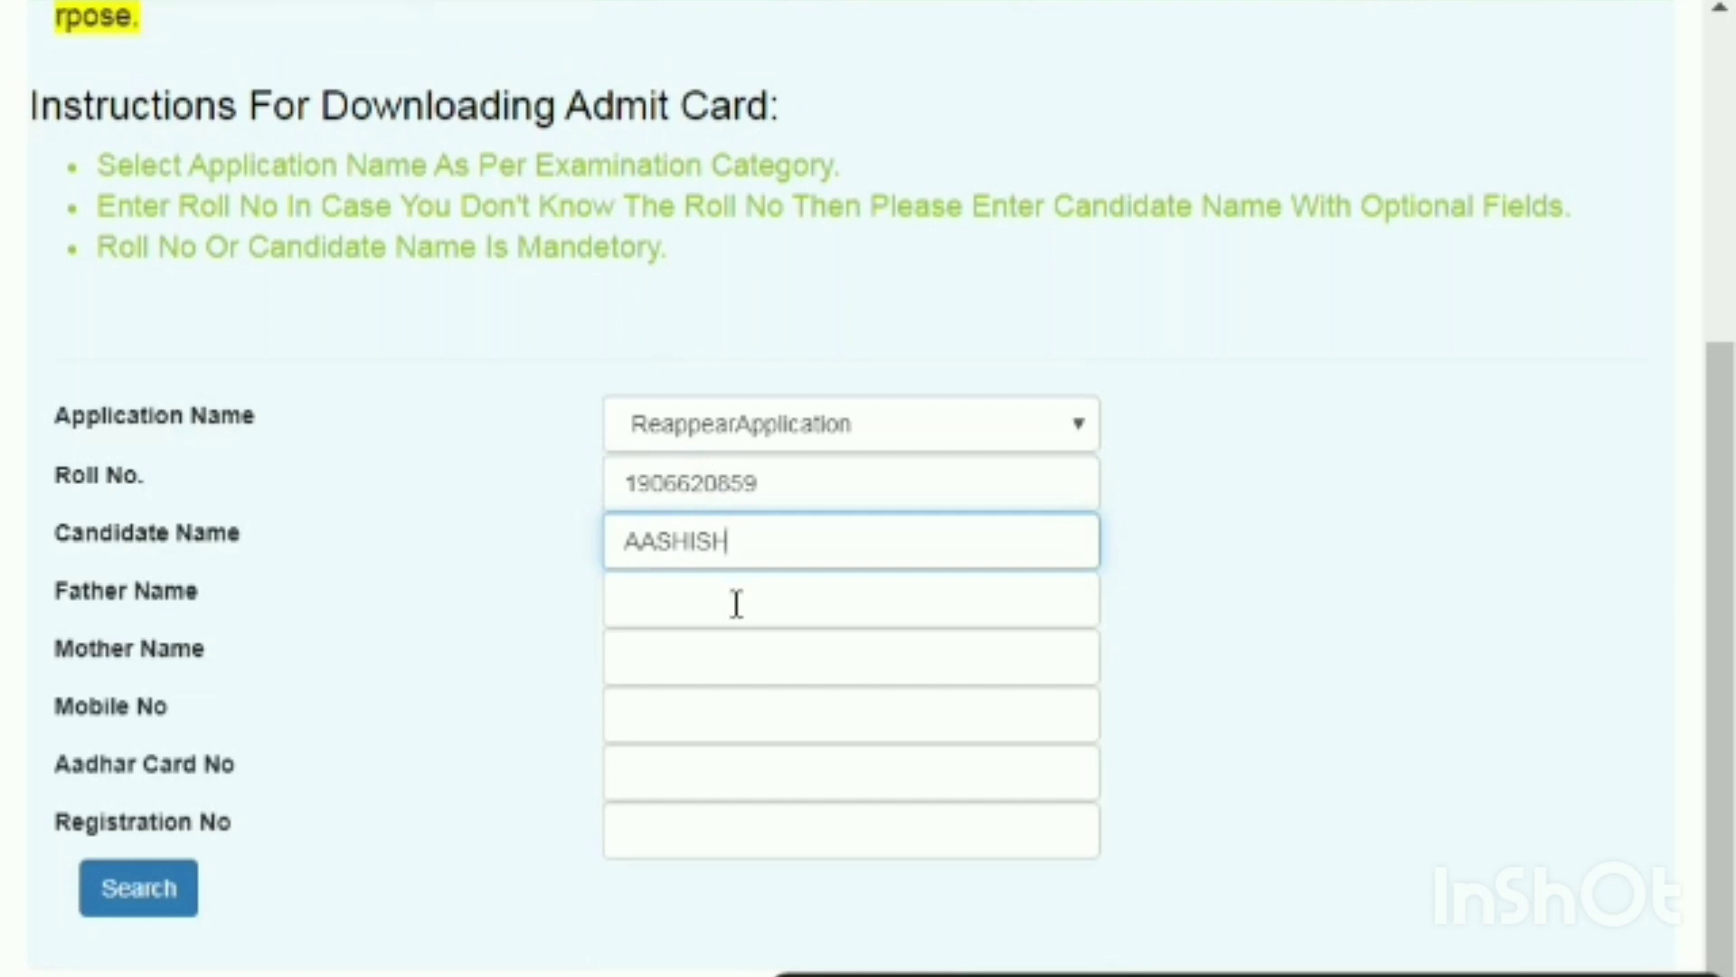
left_click(736, 604)
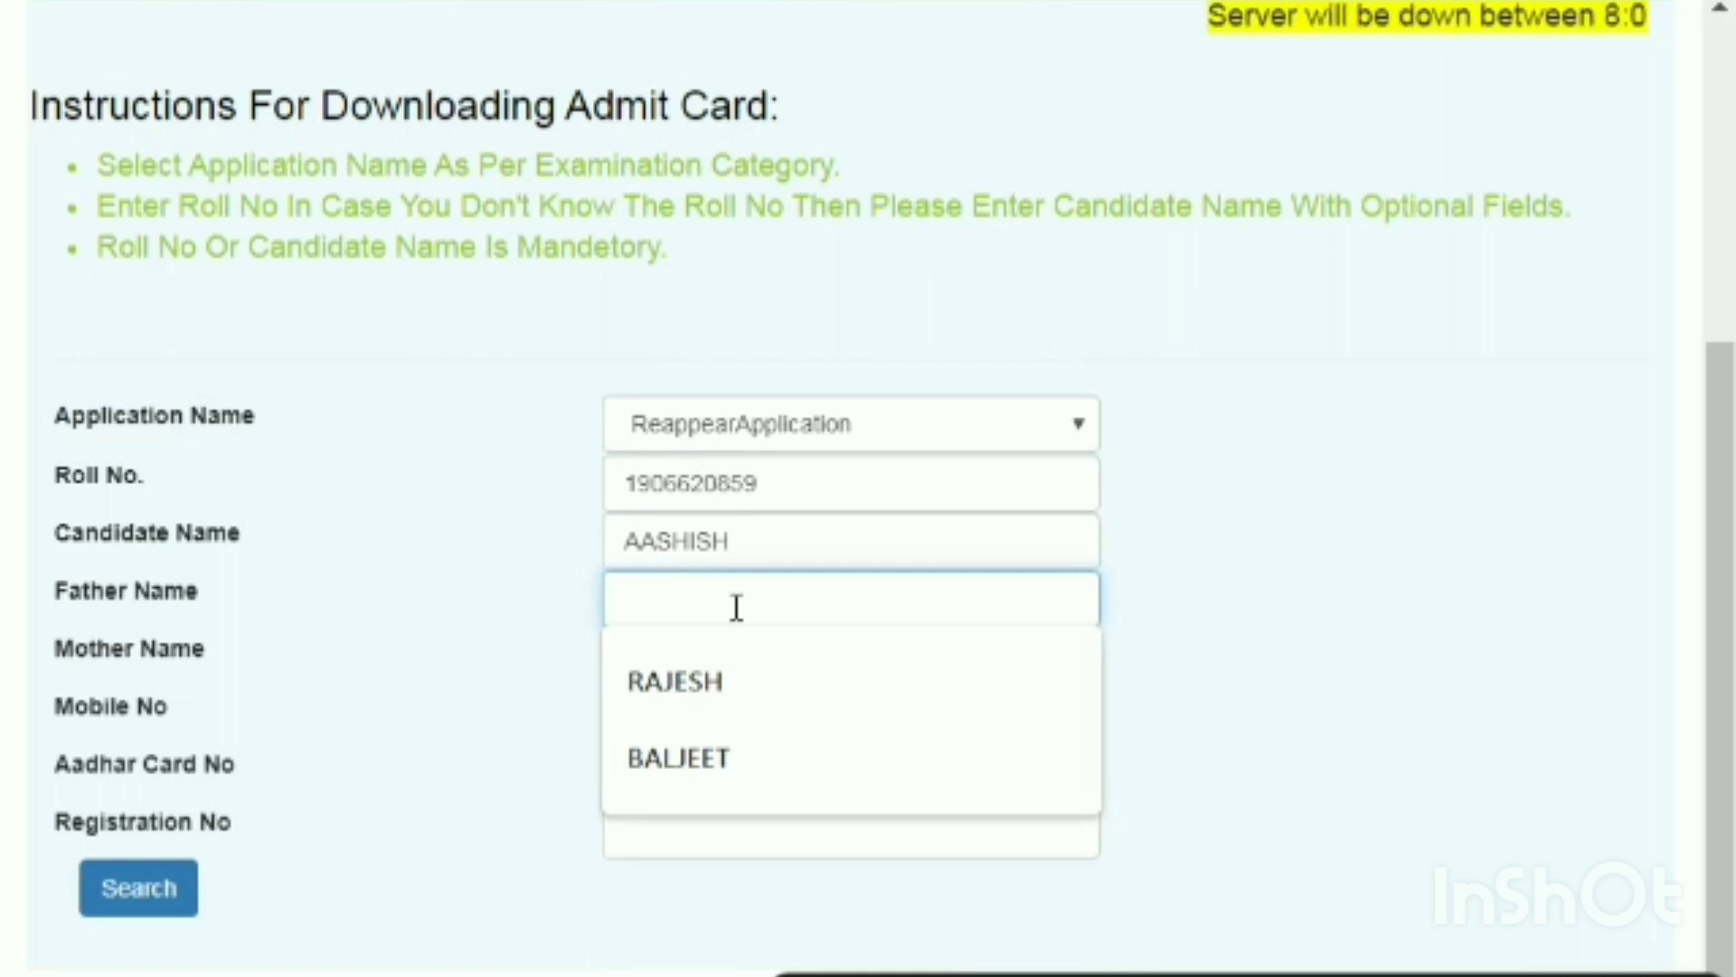
type("KR")
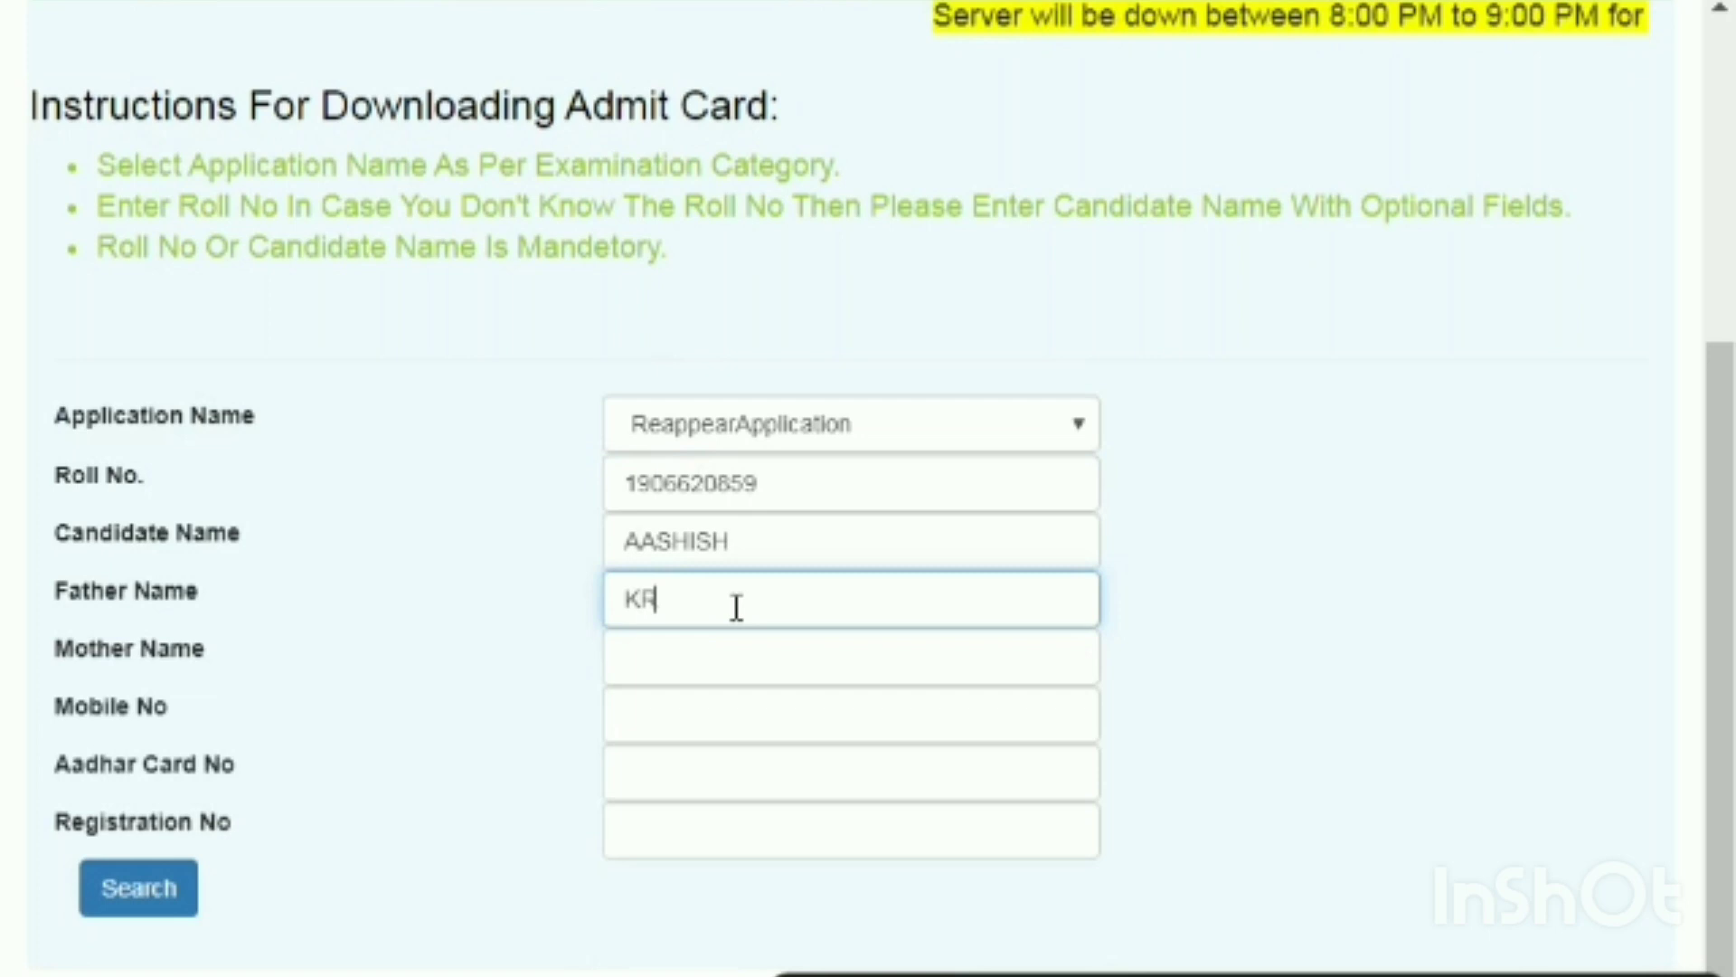
type("ISH")
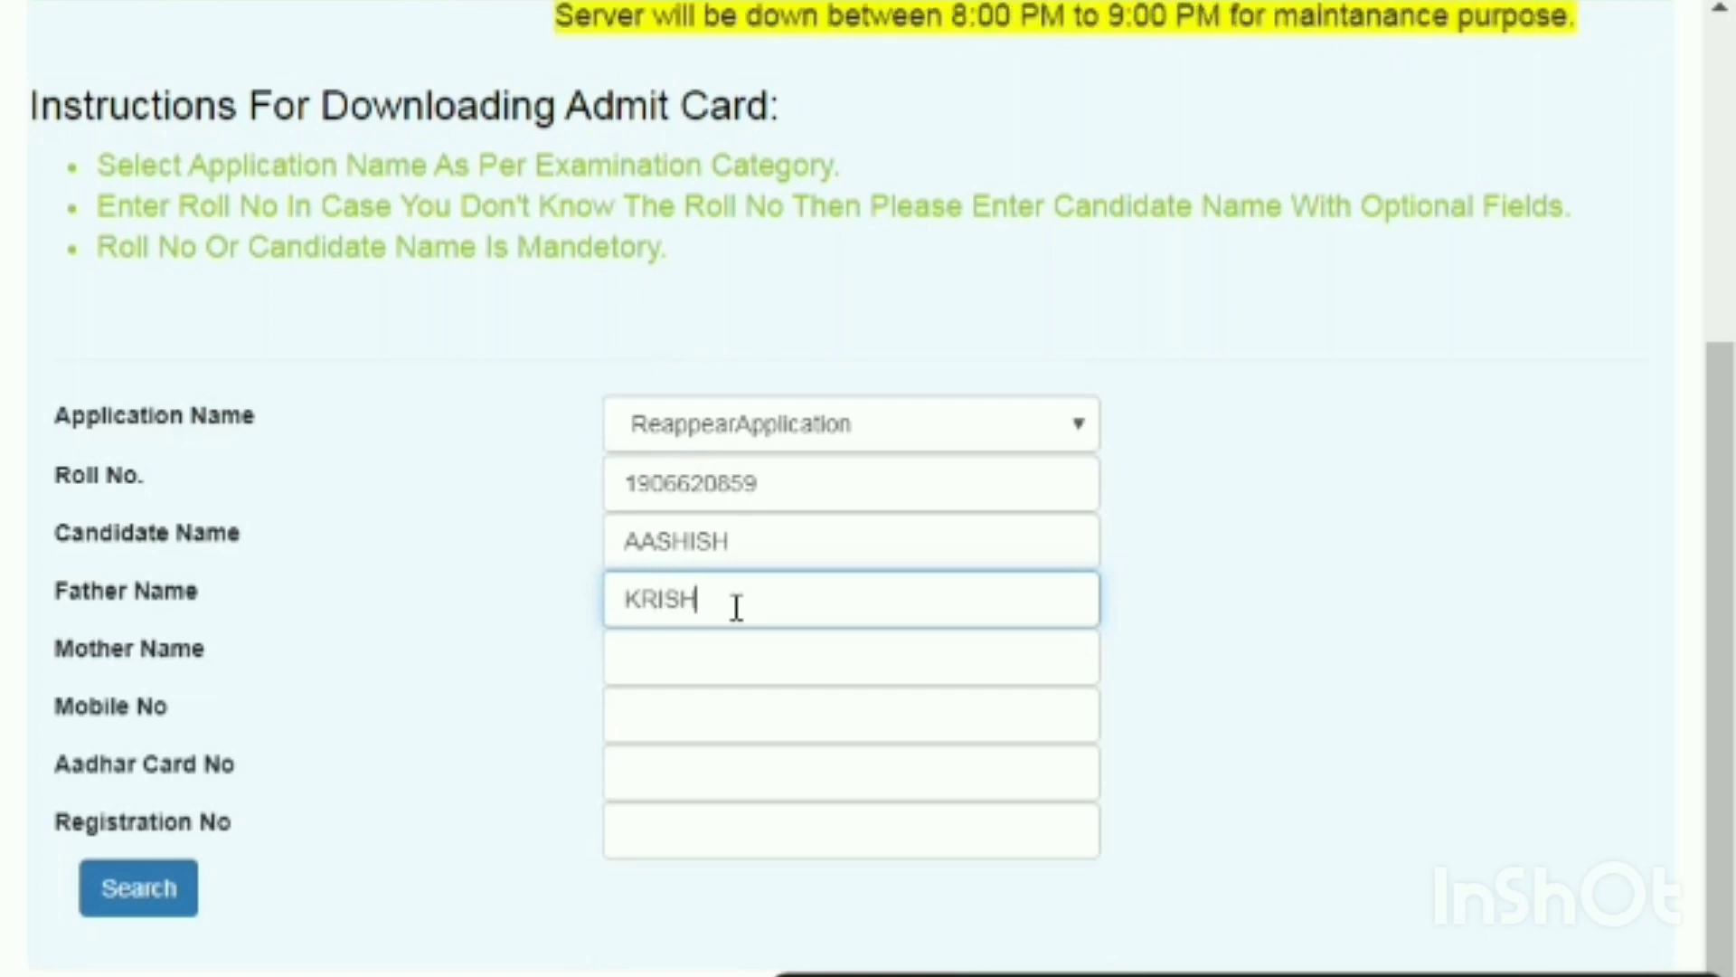
type("A")
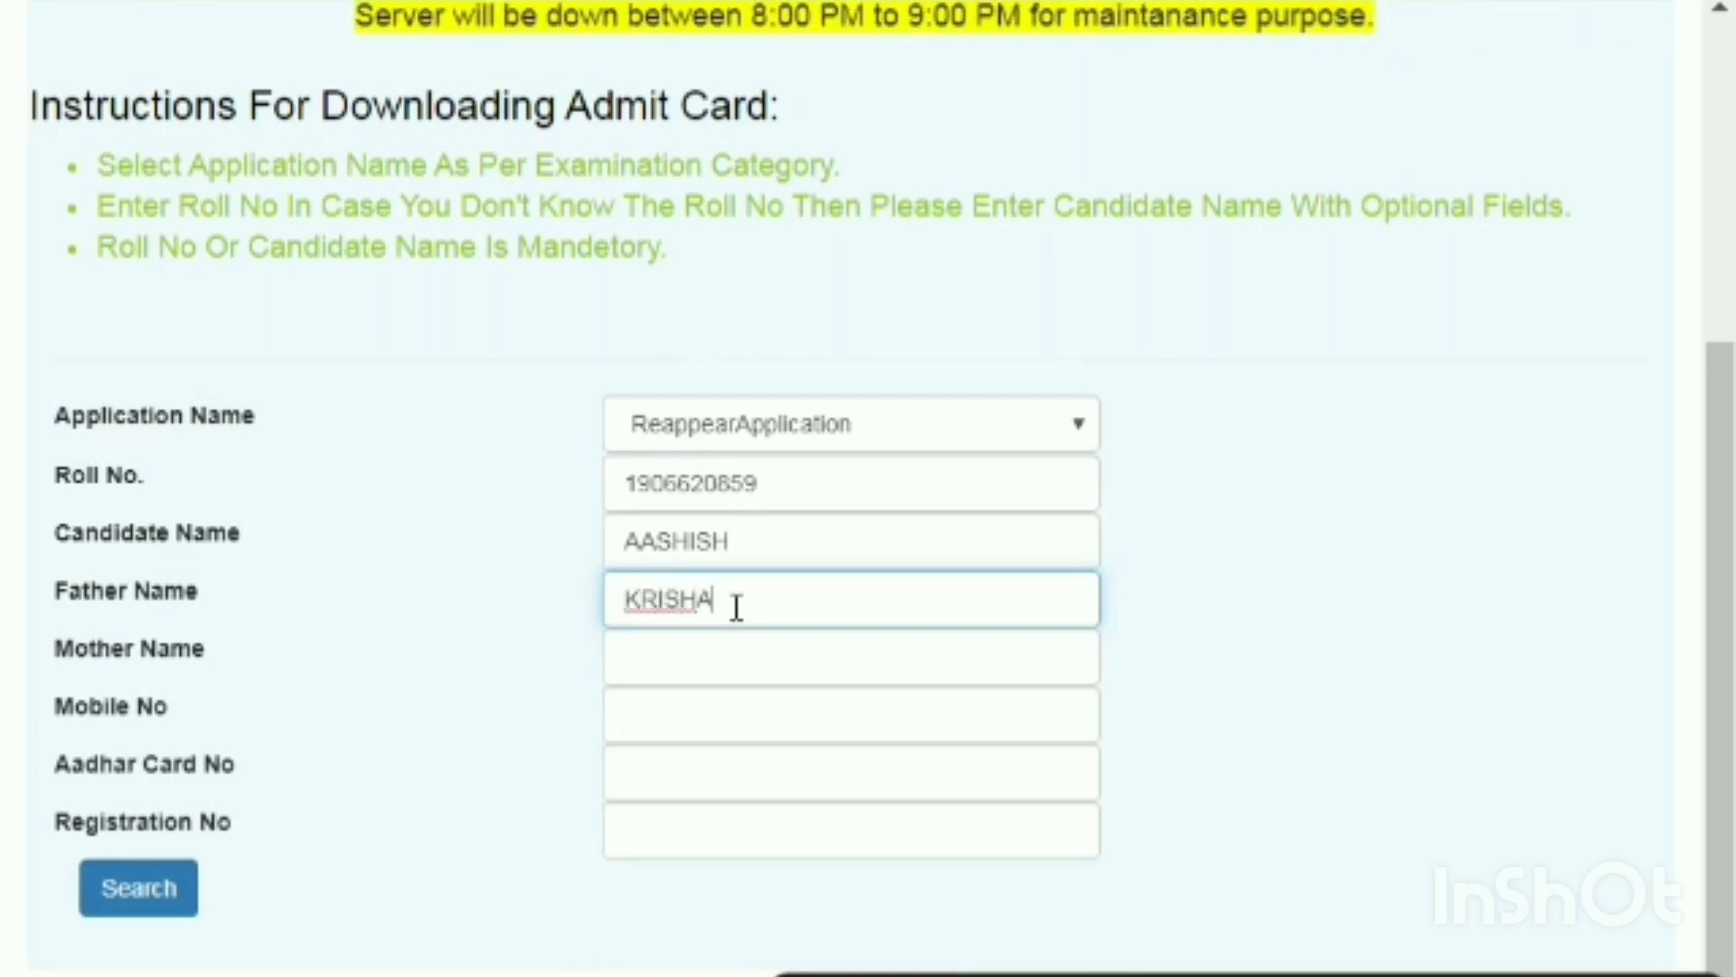
type("N")
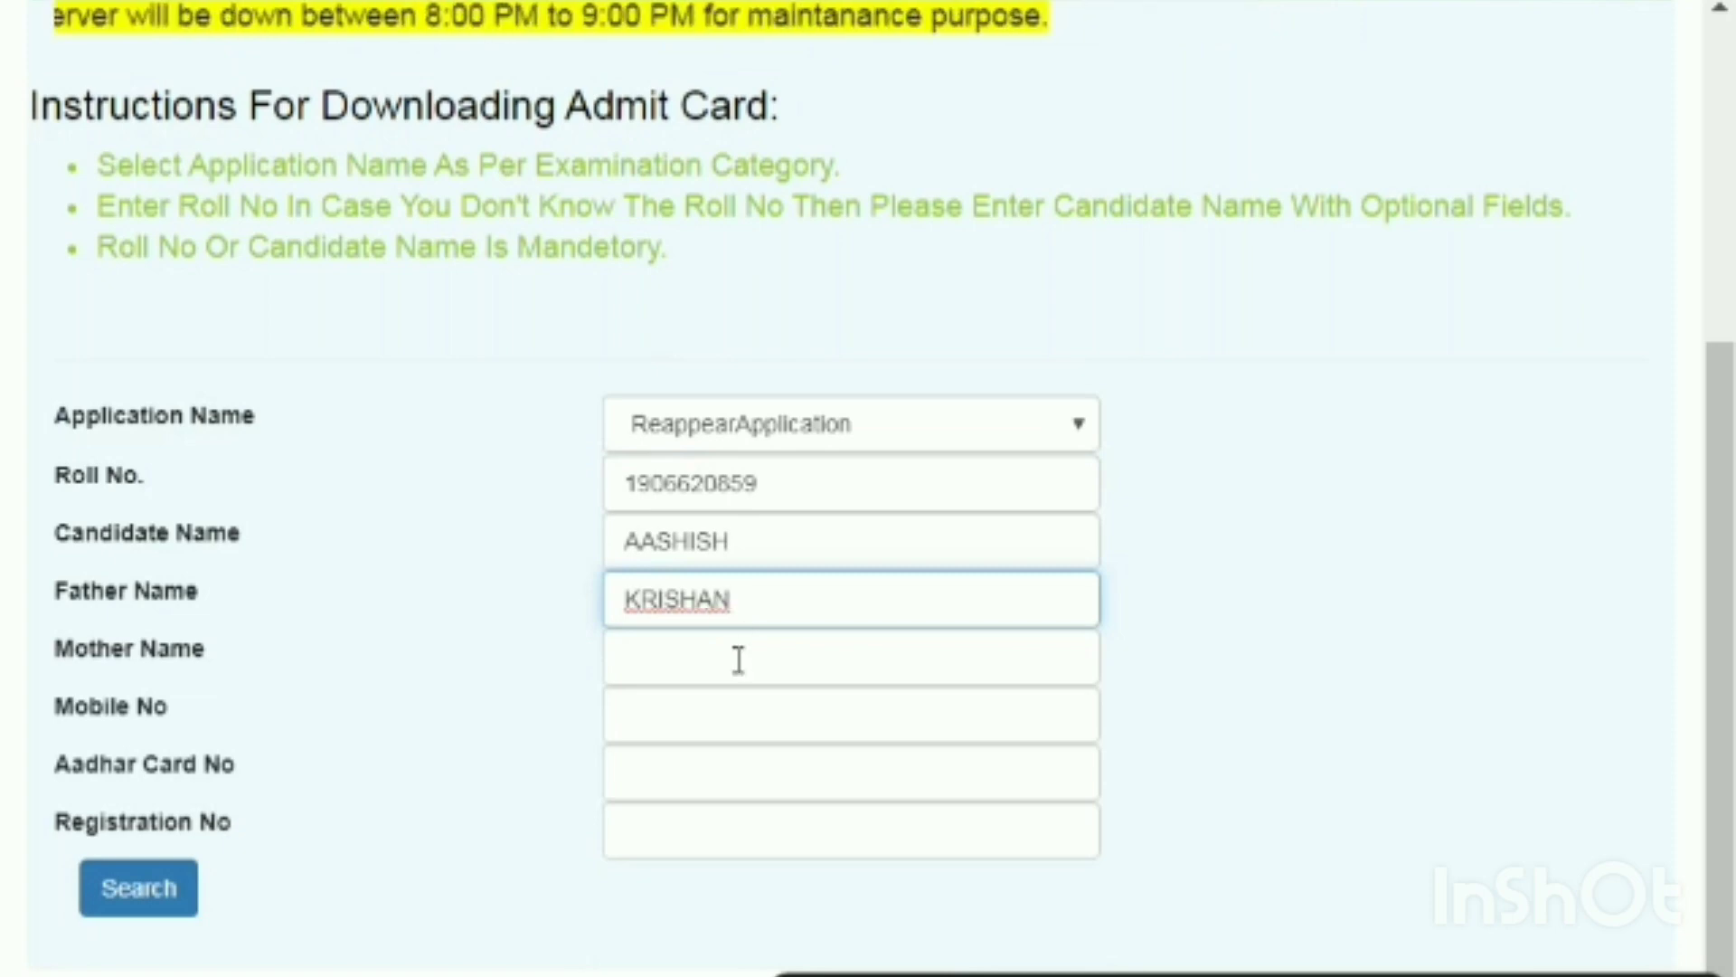
left_click(739, 659)
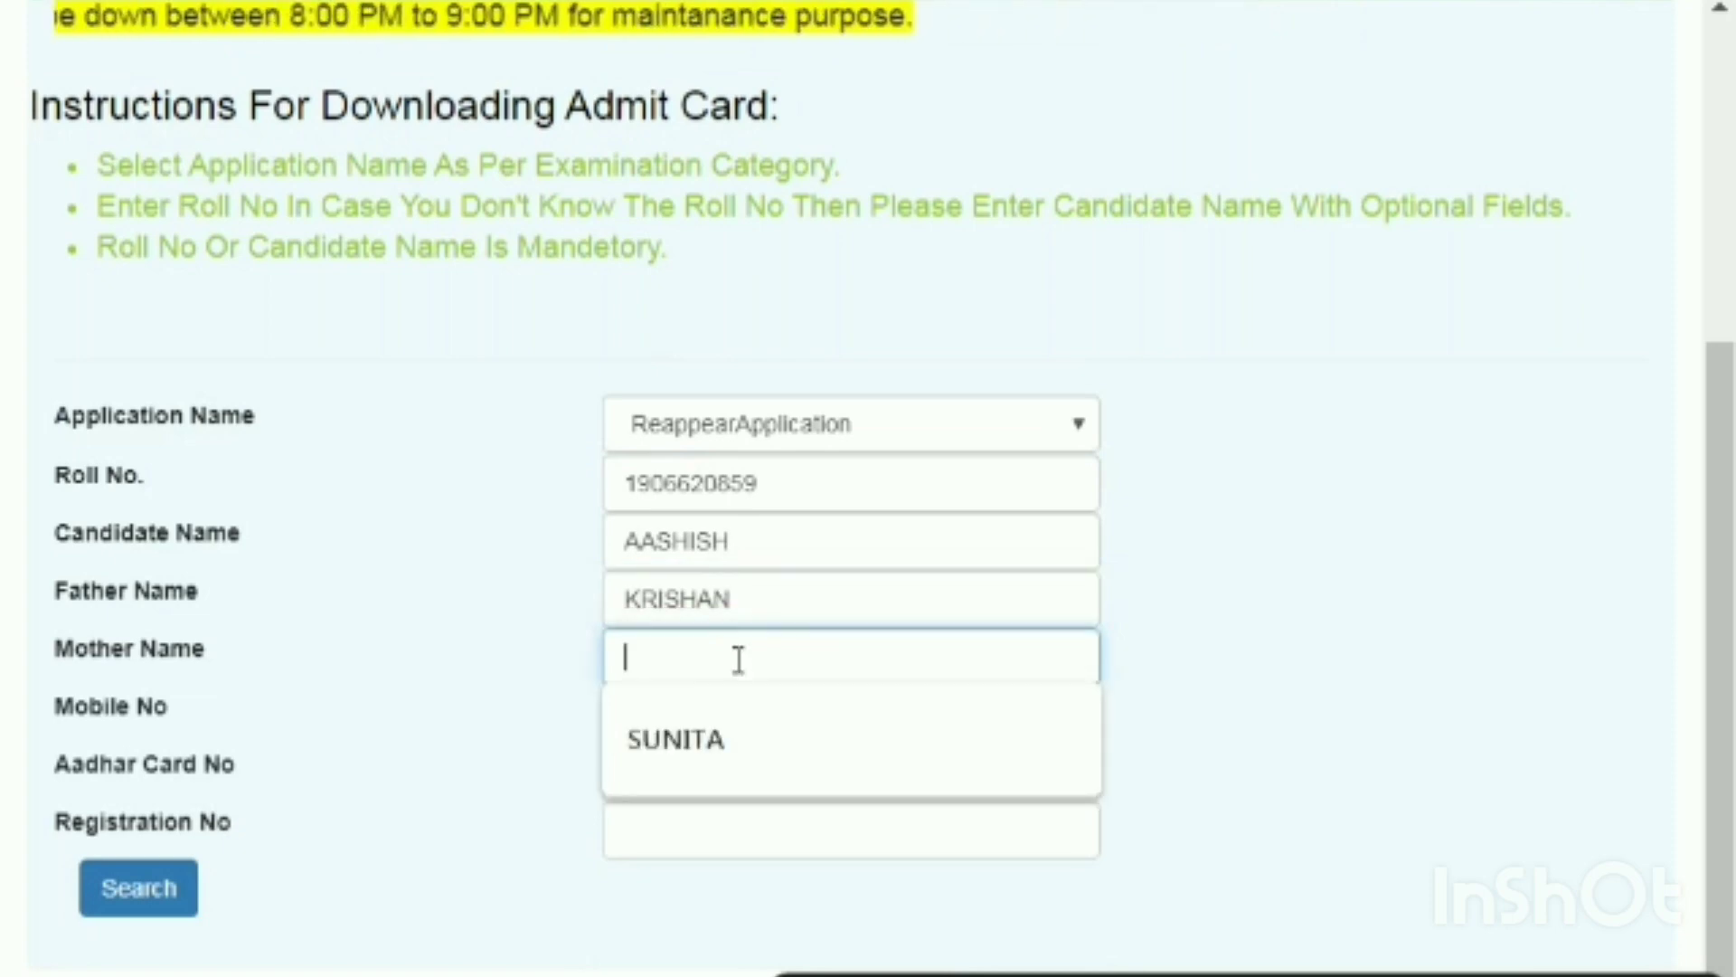
type("MU")
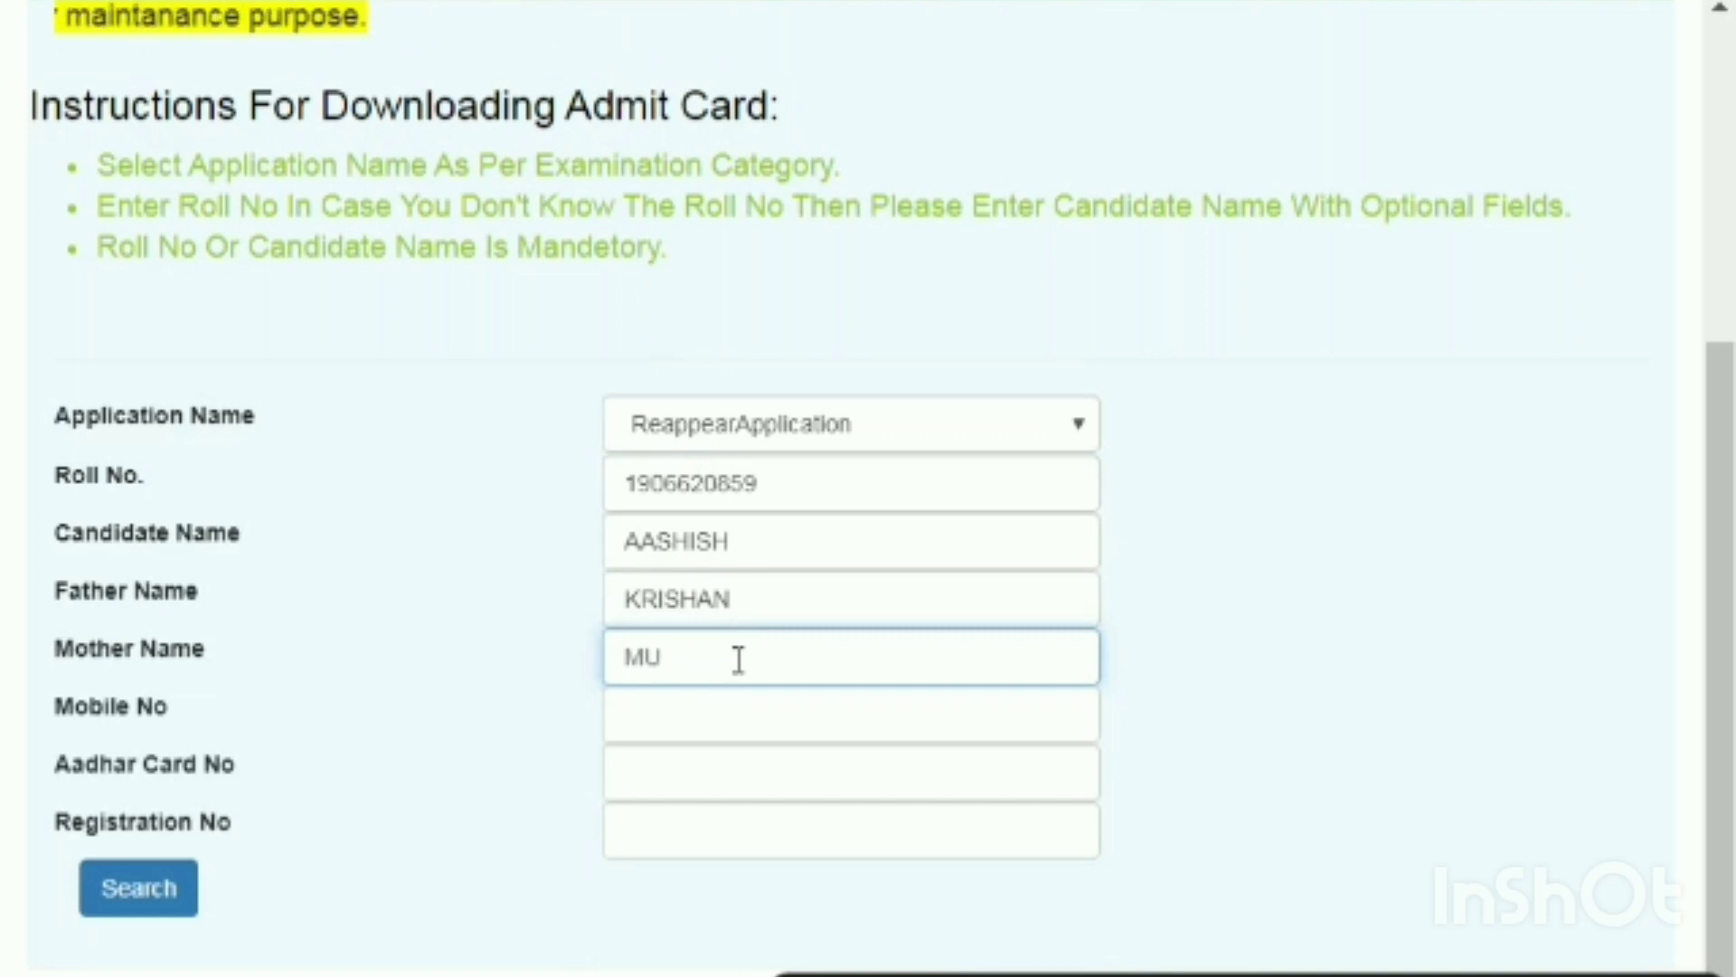
type("KESH")
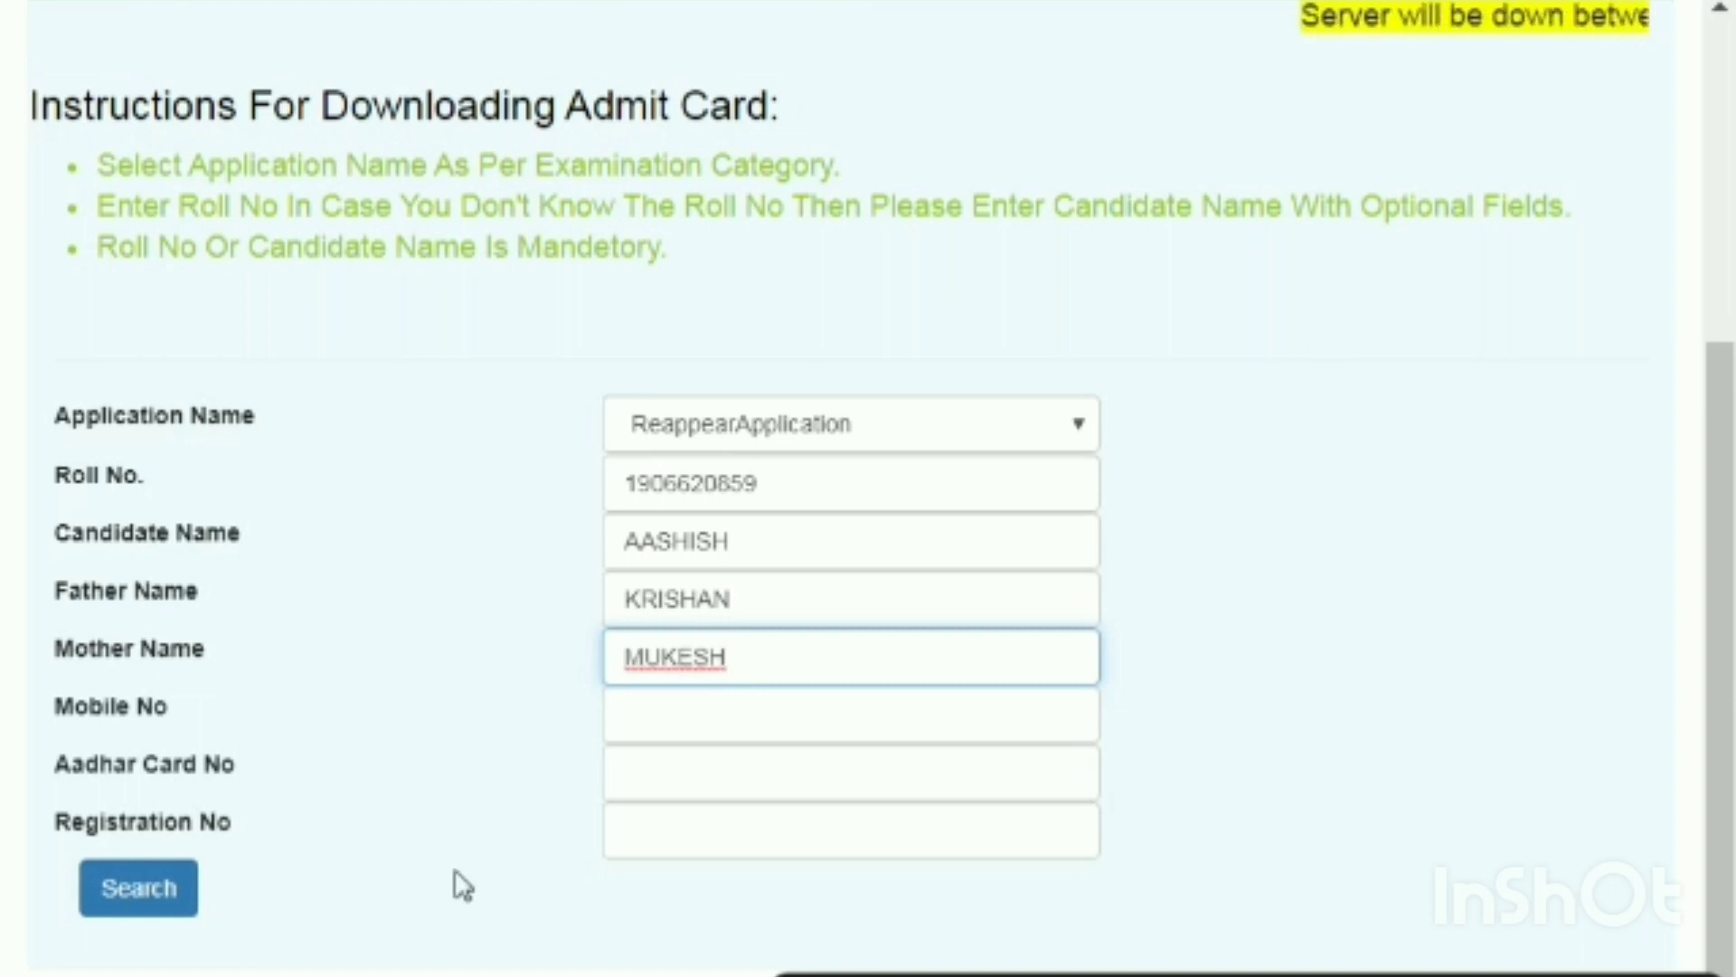
left_click(134, 914)
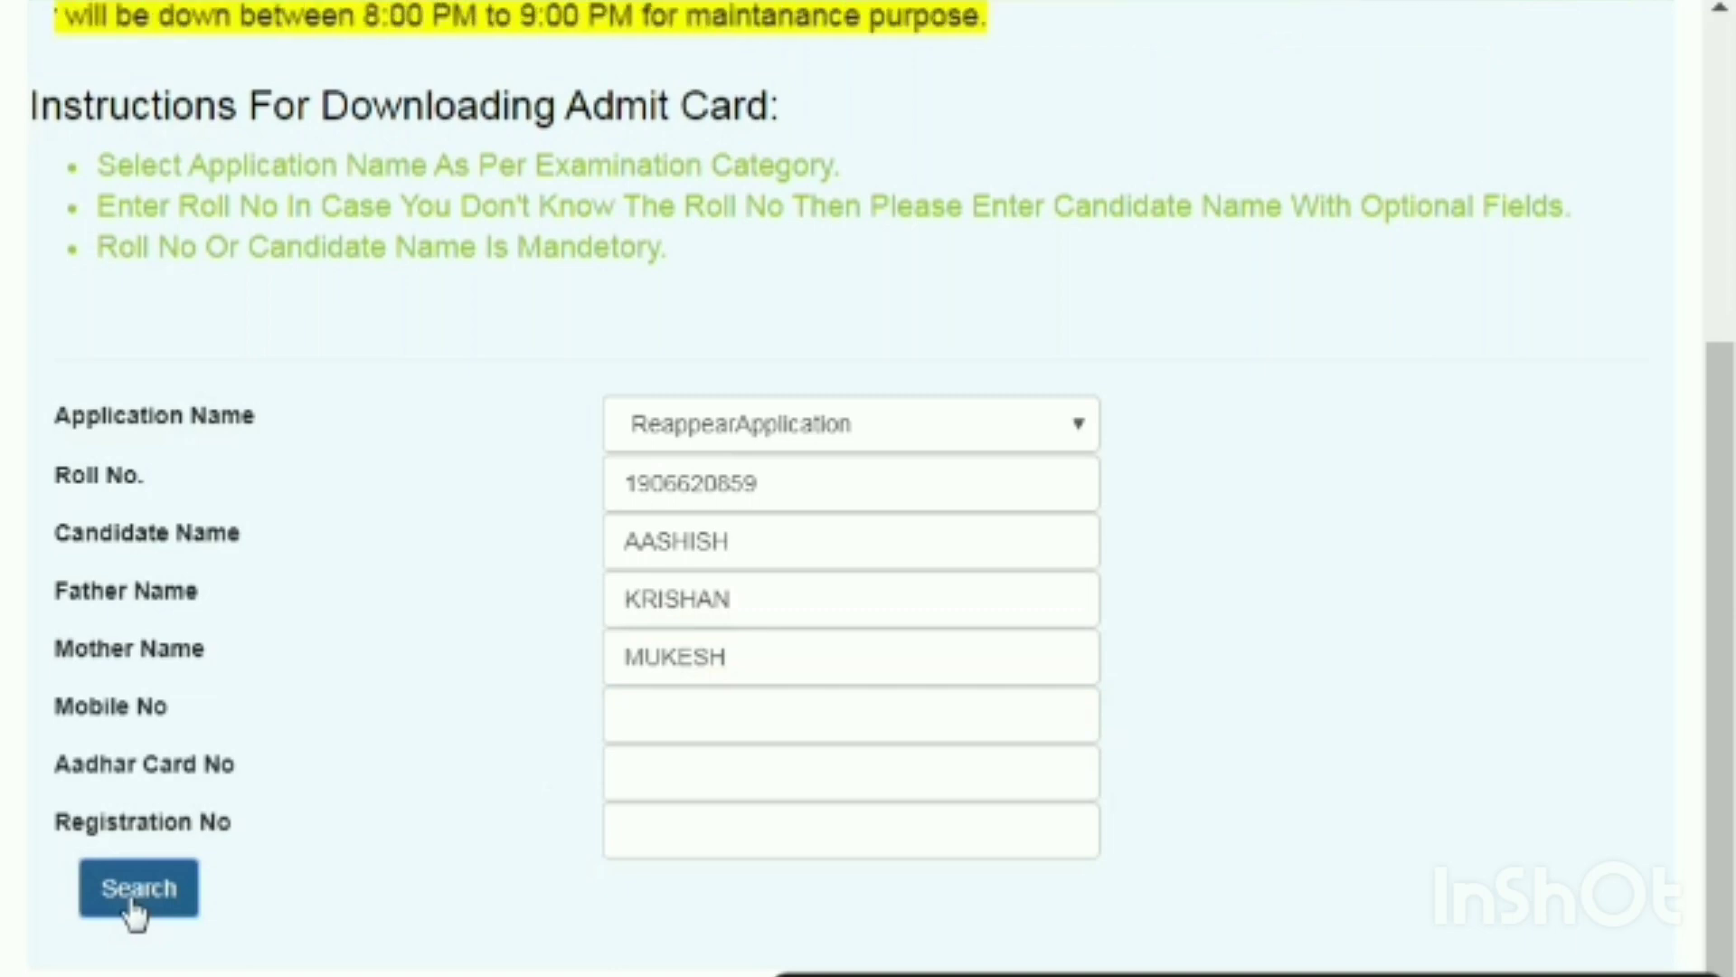
Run the search and scroll to the table of matching students.
left_click(138, 888)
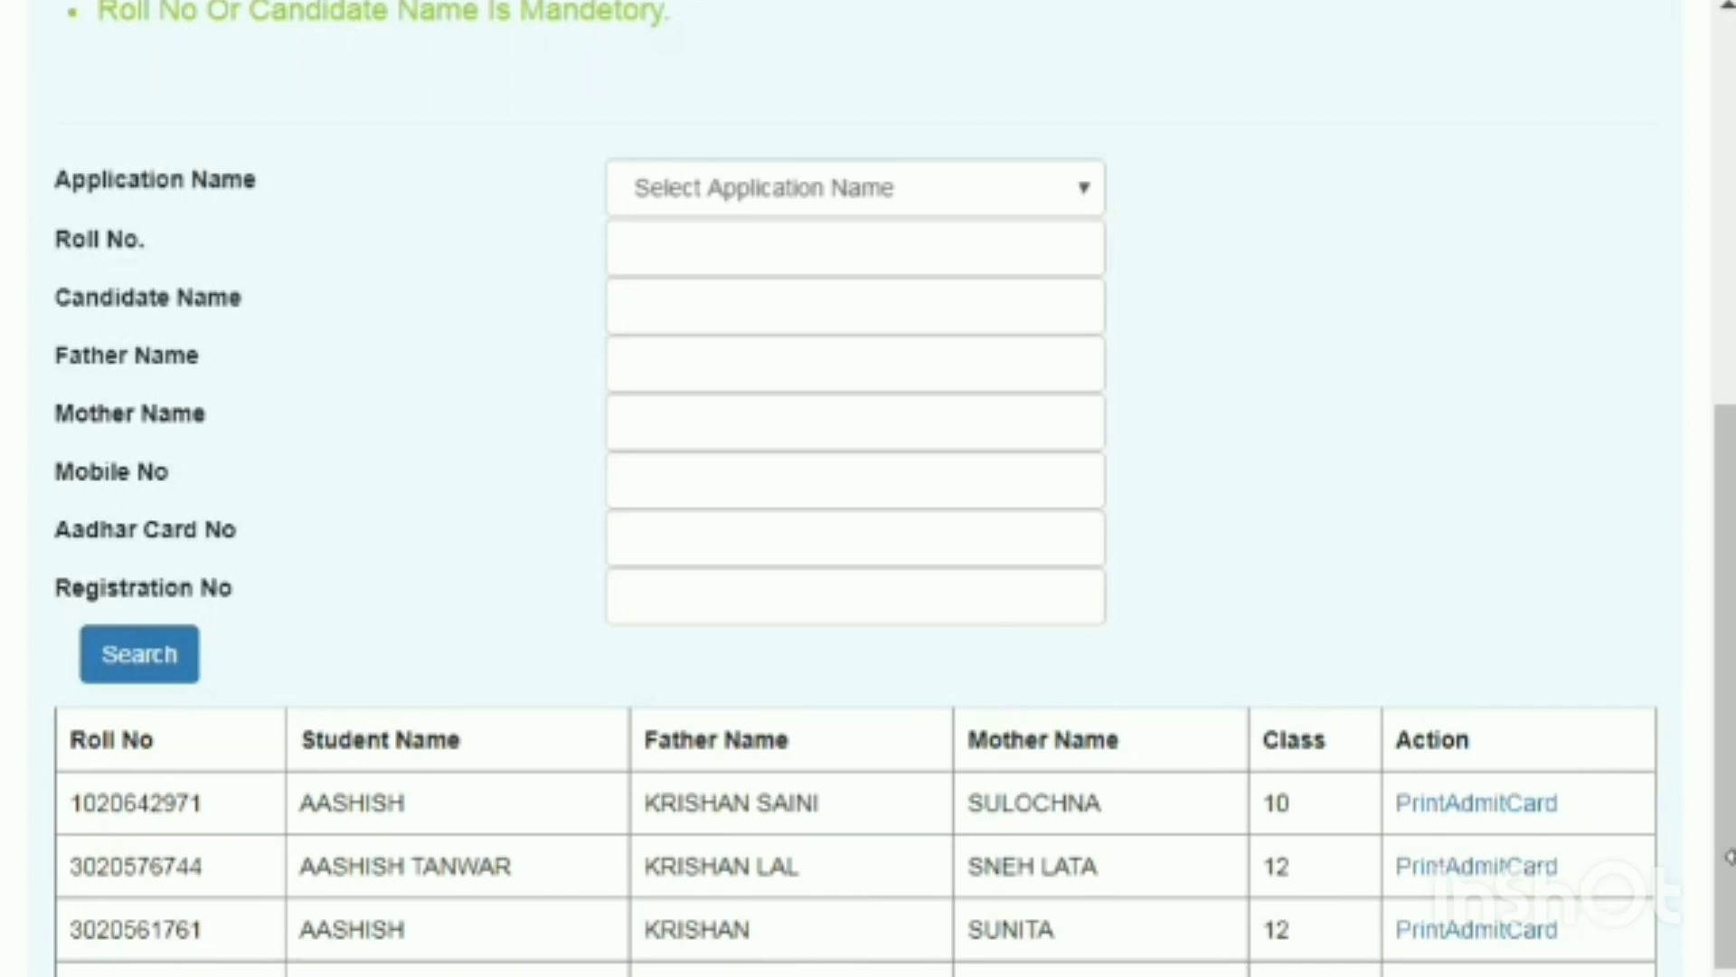
left_click_drag(1728, 872, 1725, 899)
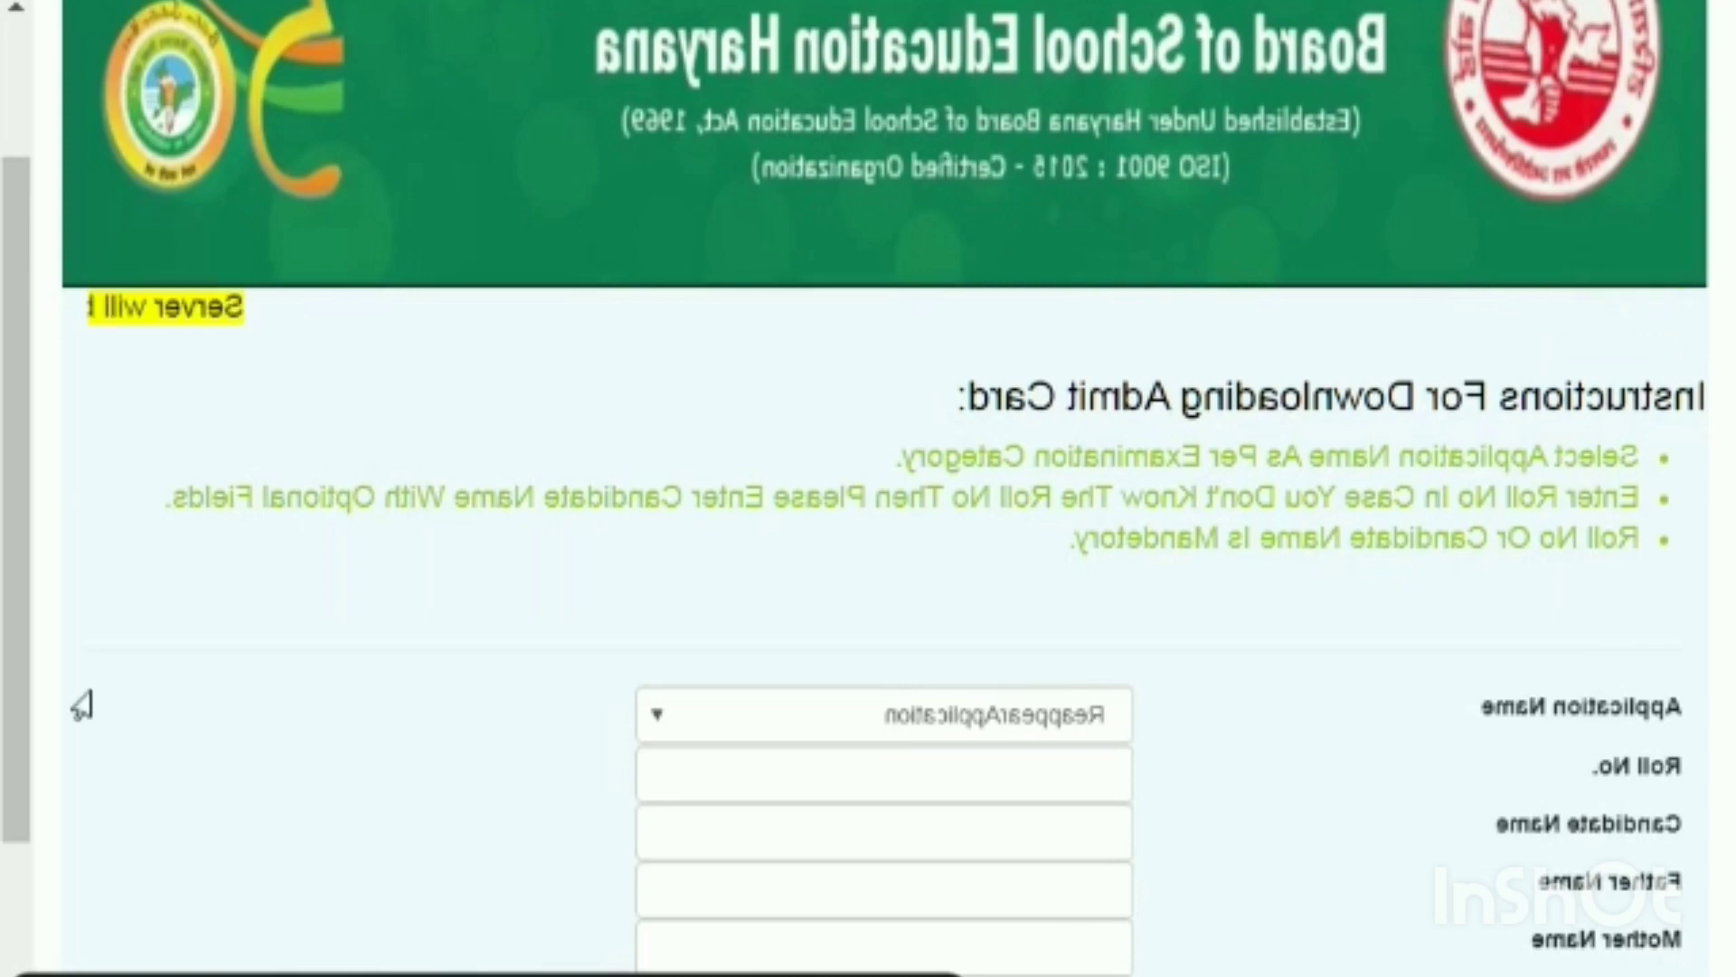
Enter a new roll number in the Roll No. field.
scroll(19, 710, "down", 3)
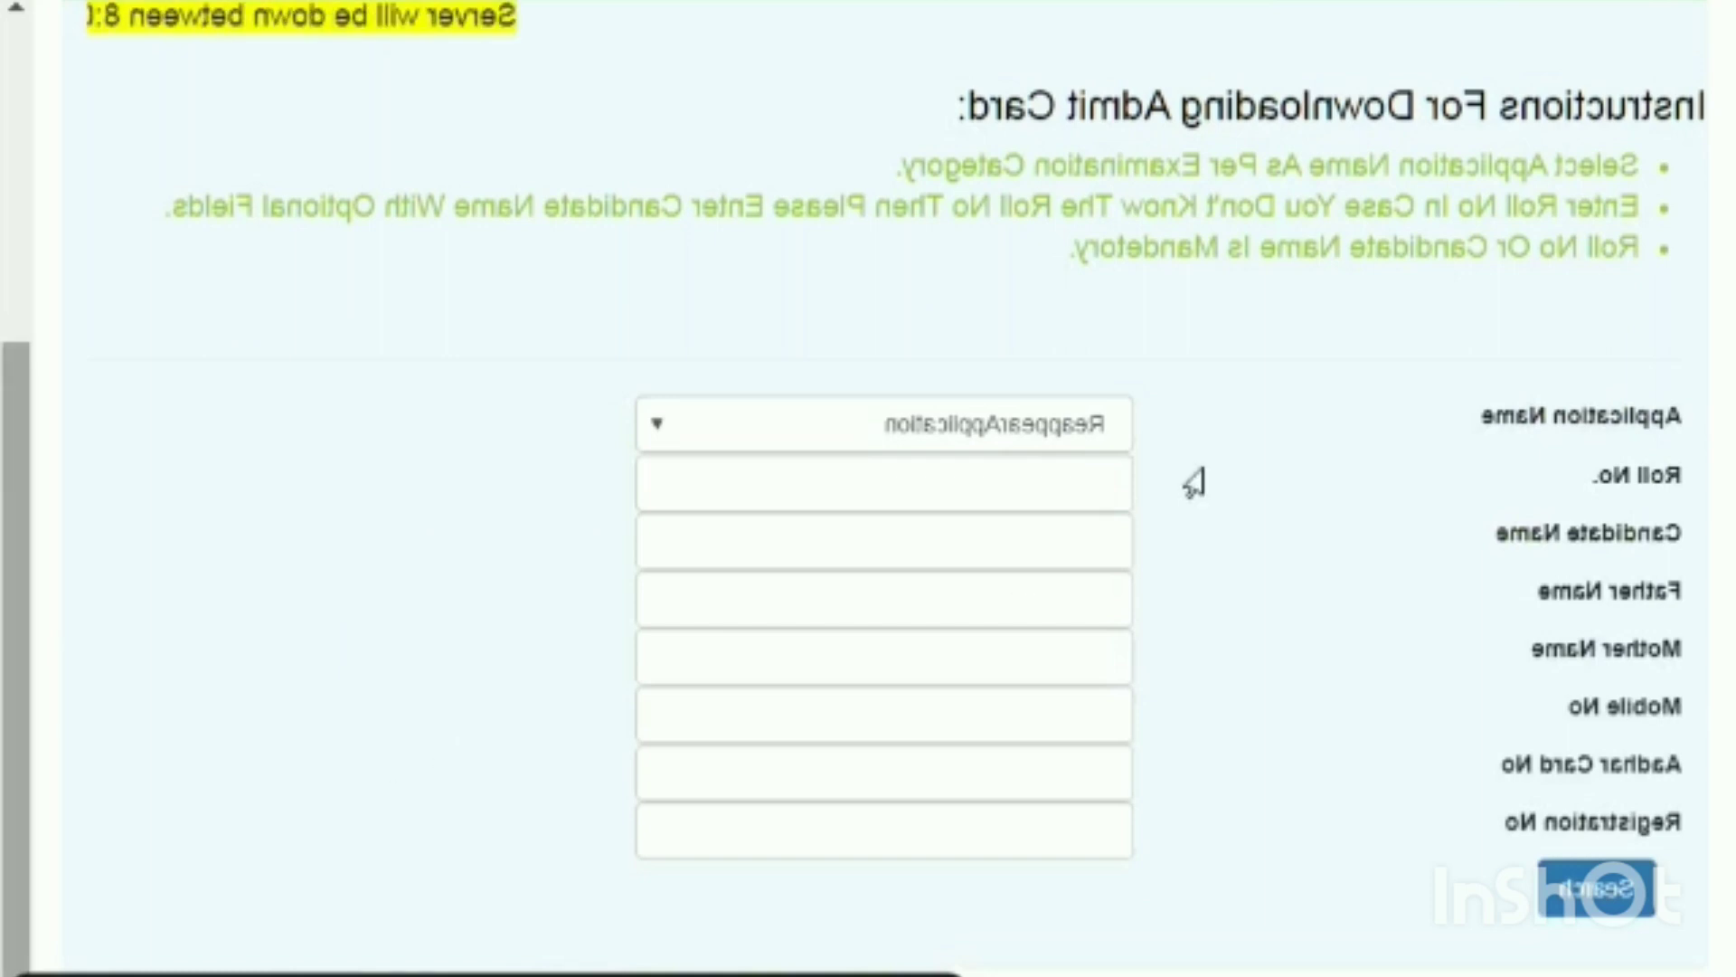
left_click(981, 481)
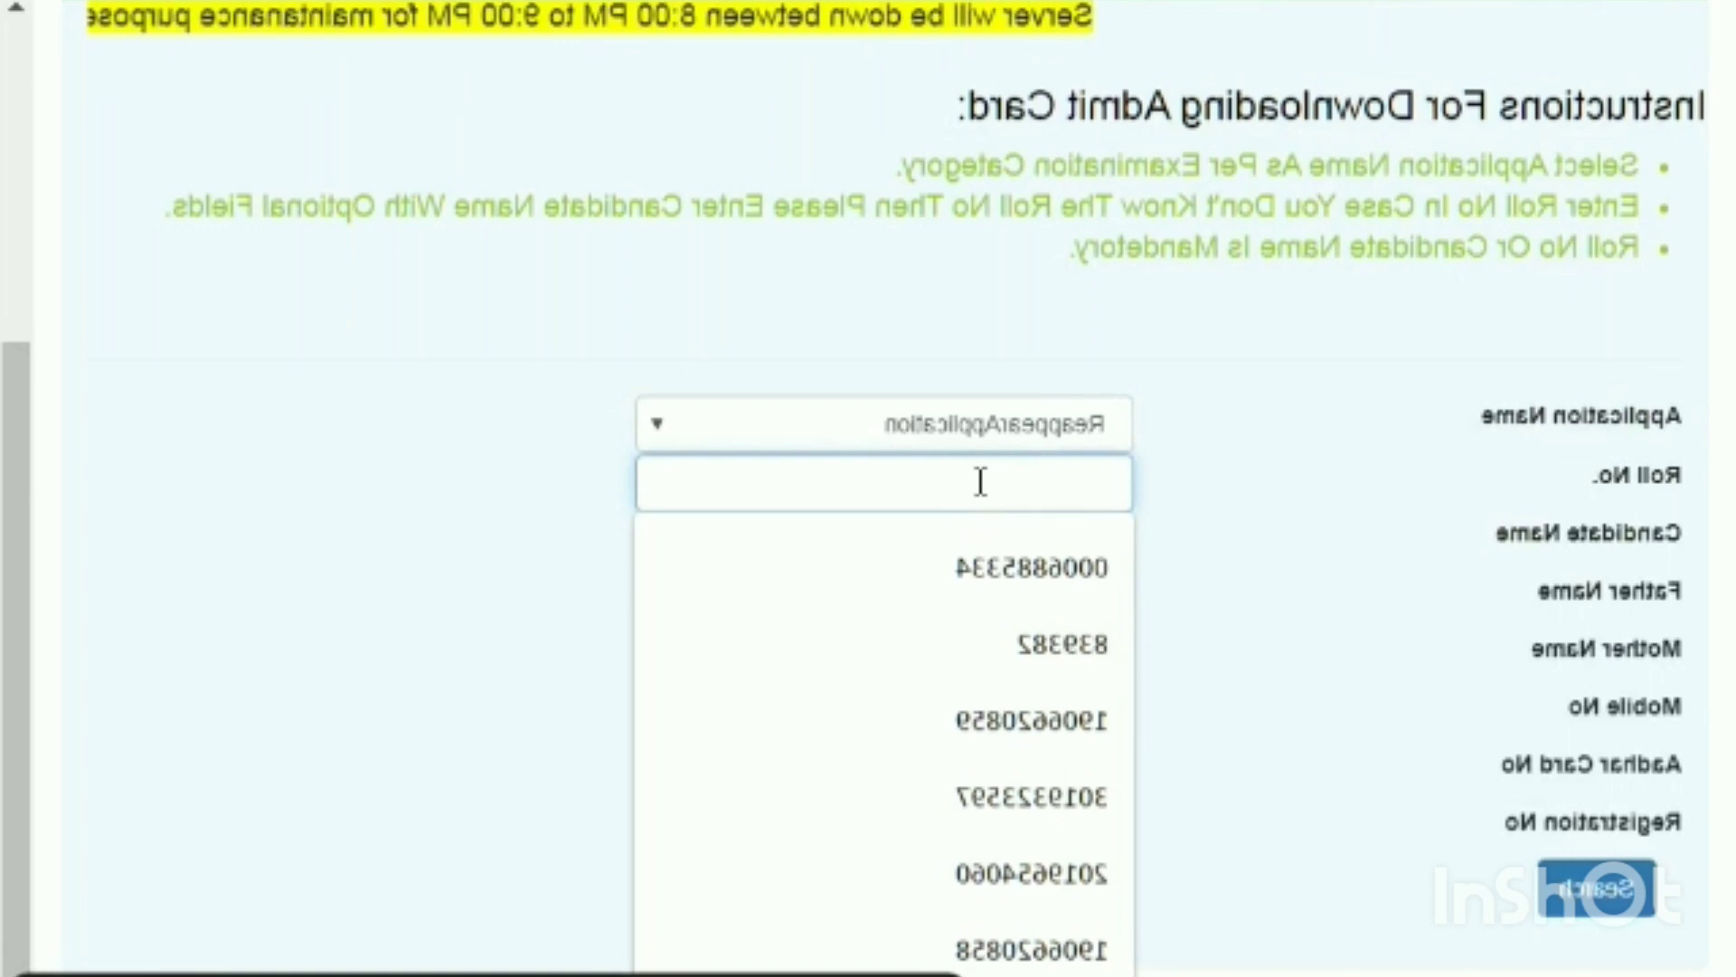
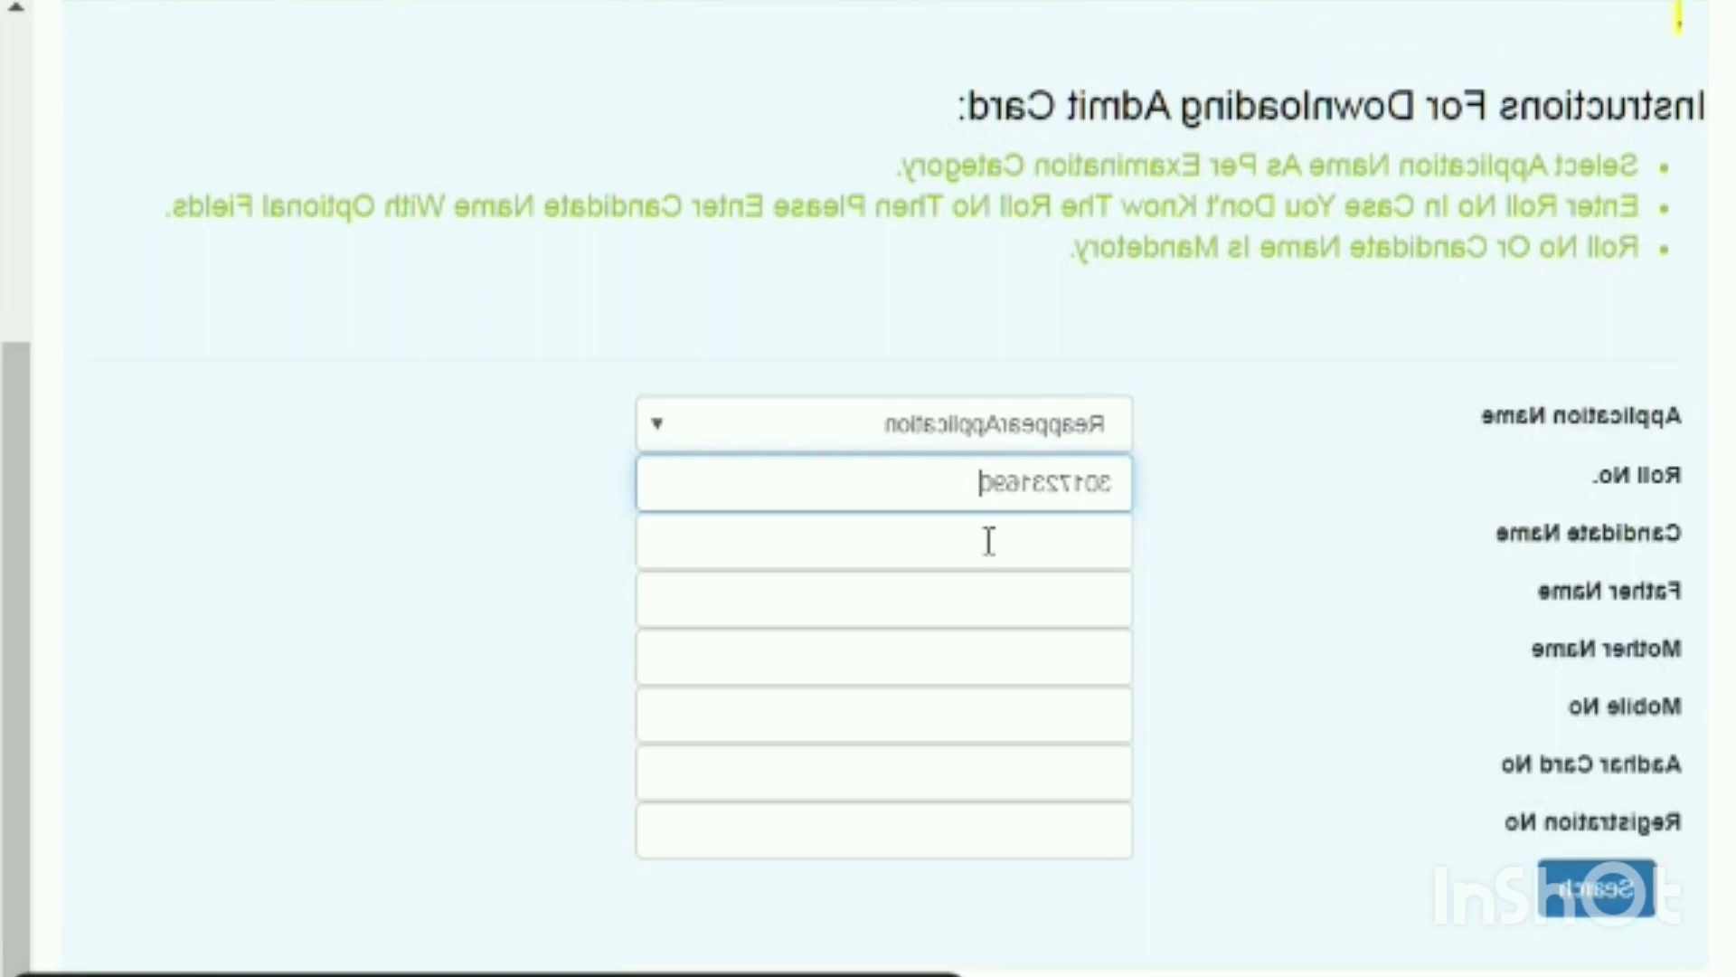
Type the candidate's name, correcting its last letter, and begin entering the father's name.
left_click(990, 541)
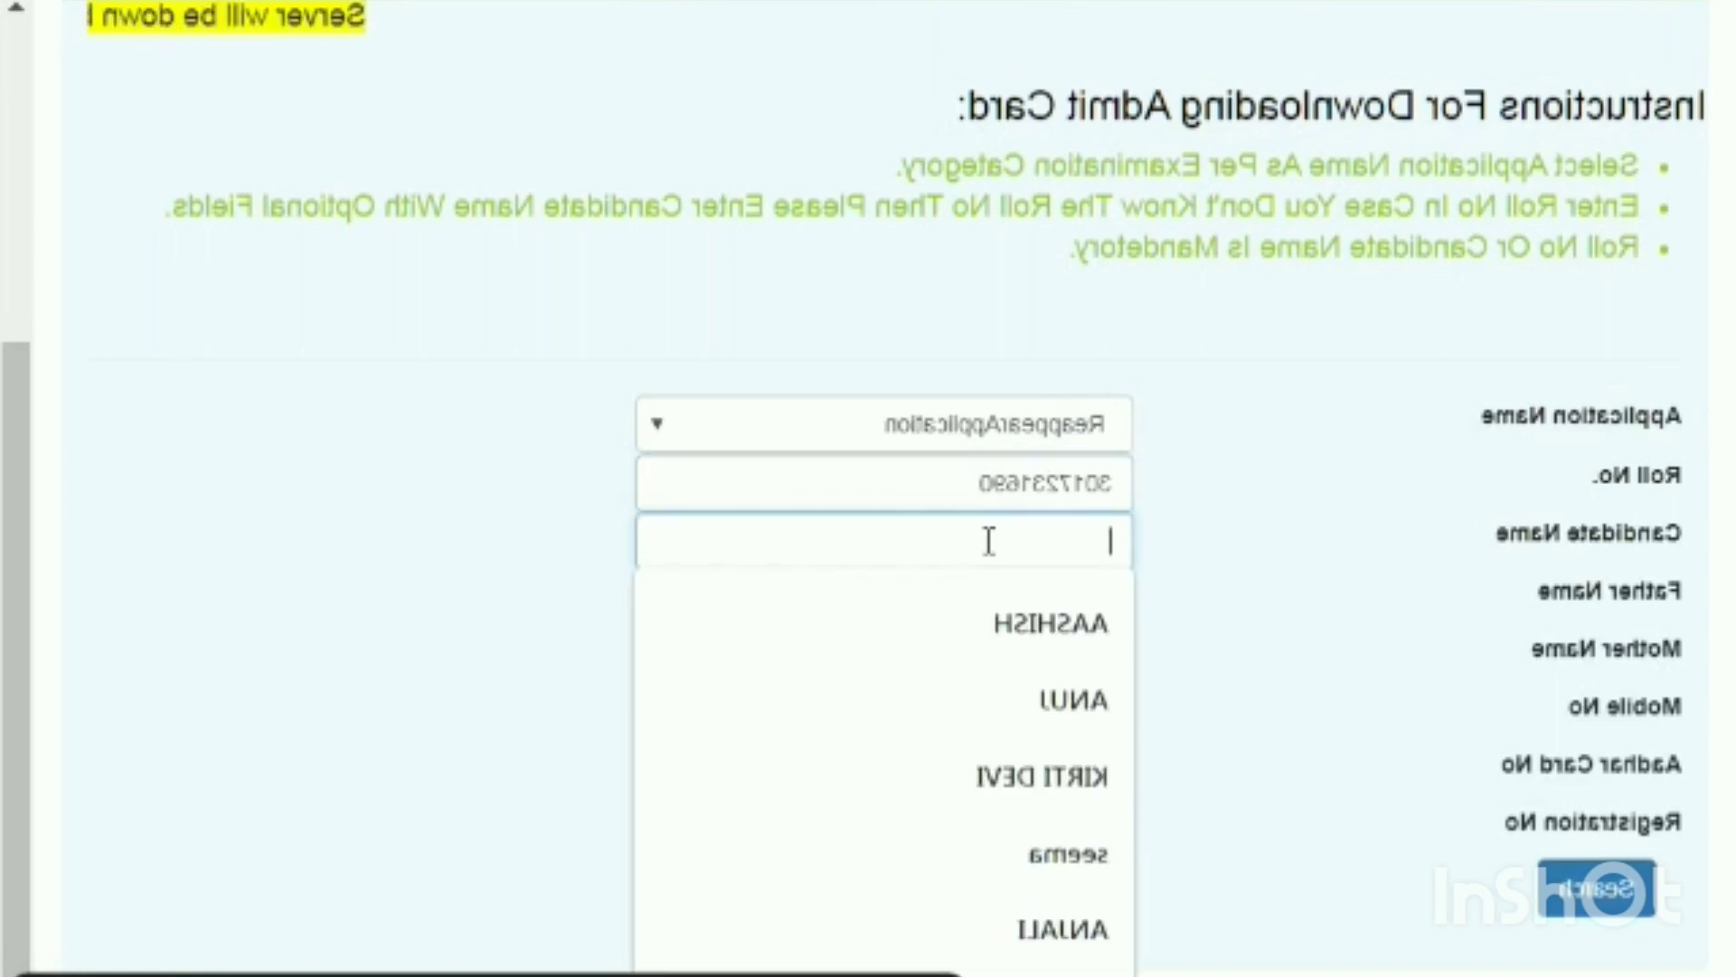
key("Escape")
type("RAN")
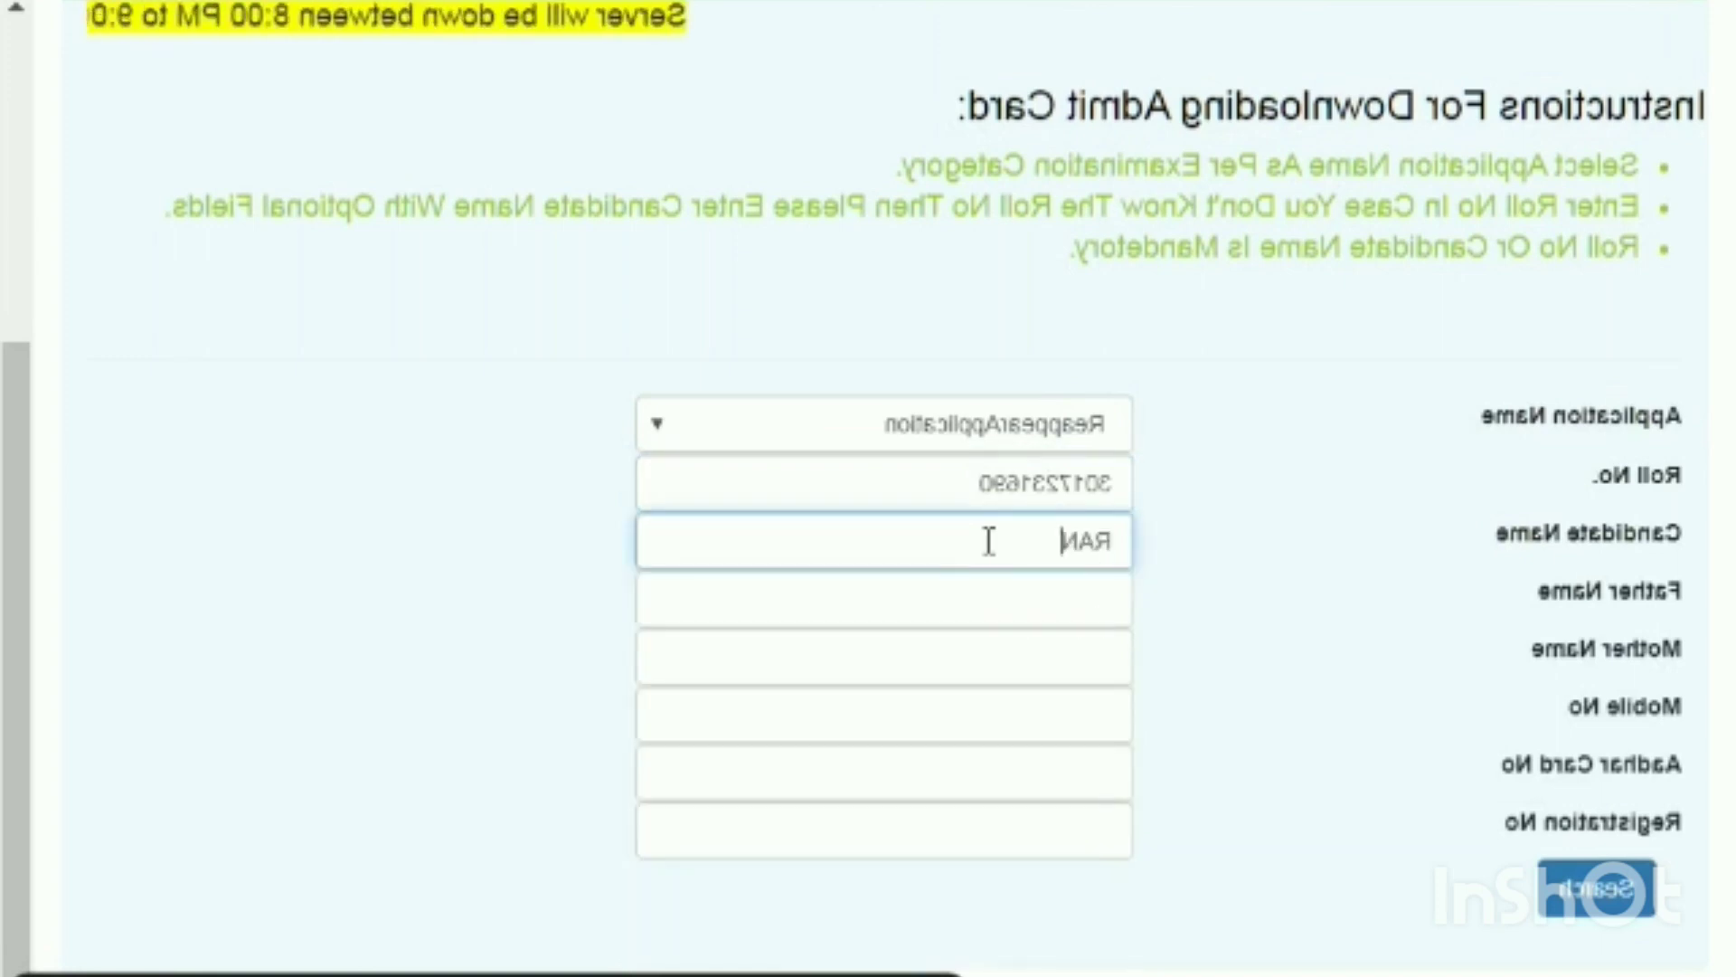
type("CEER")
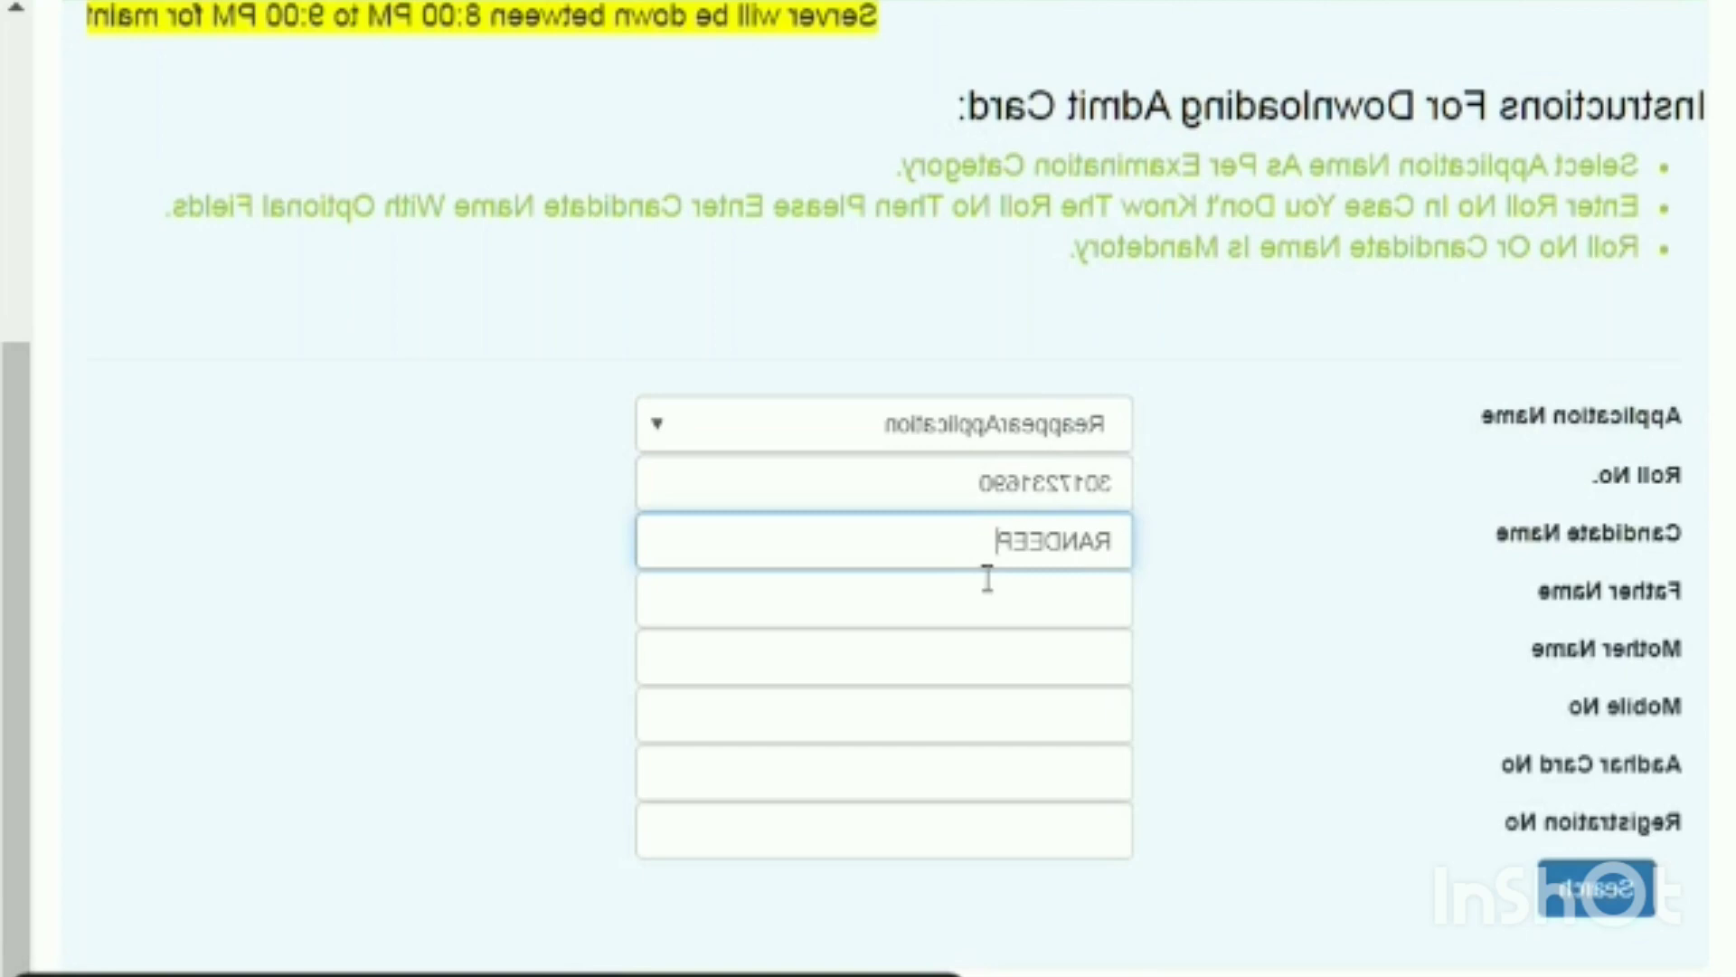
key("BackSpace")
type("P")
left_click(1004, 609)
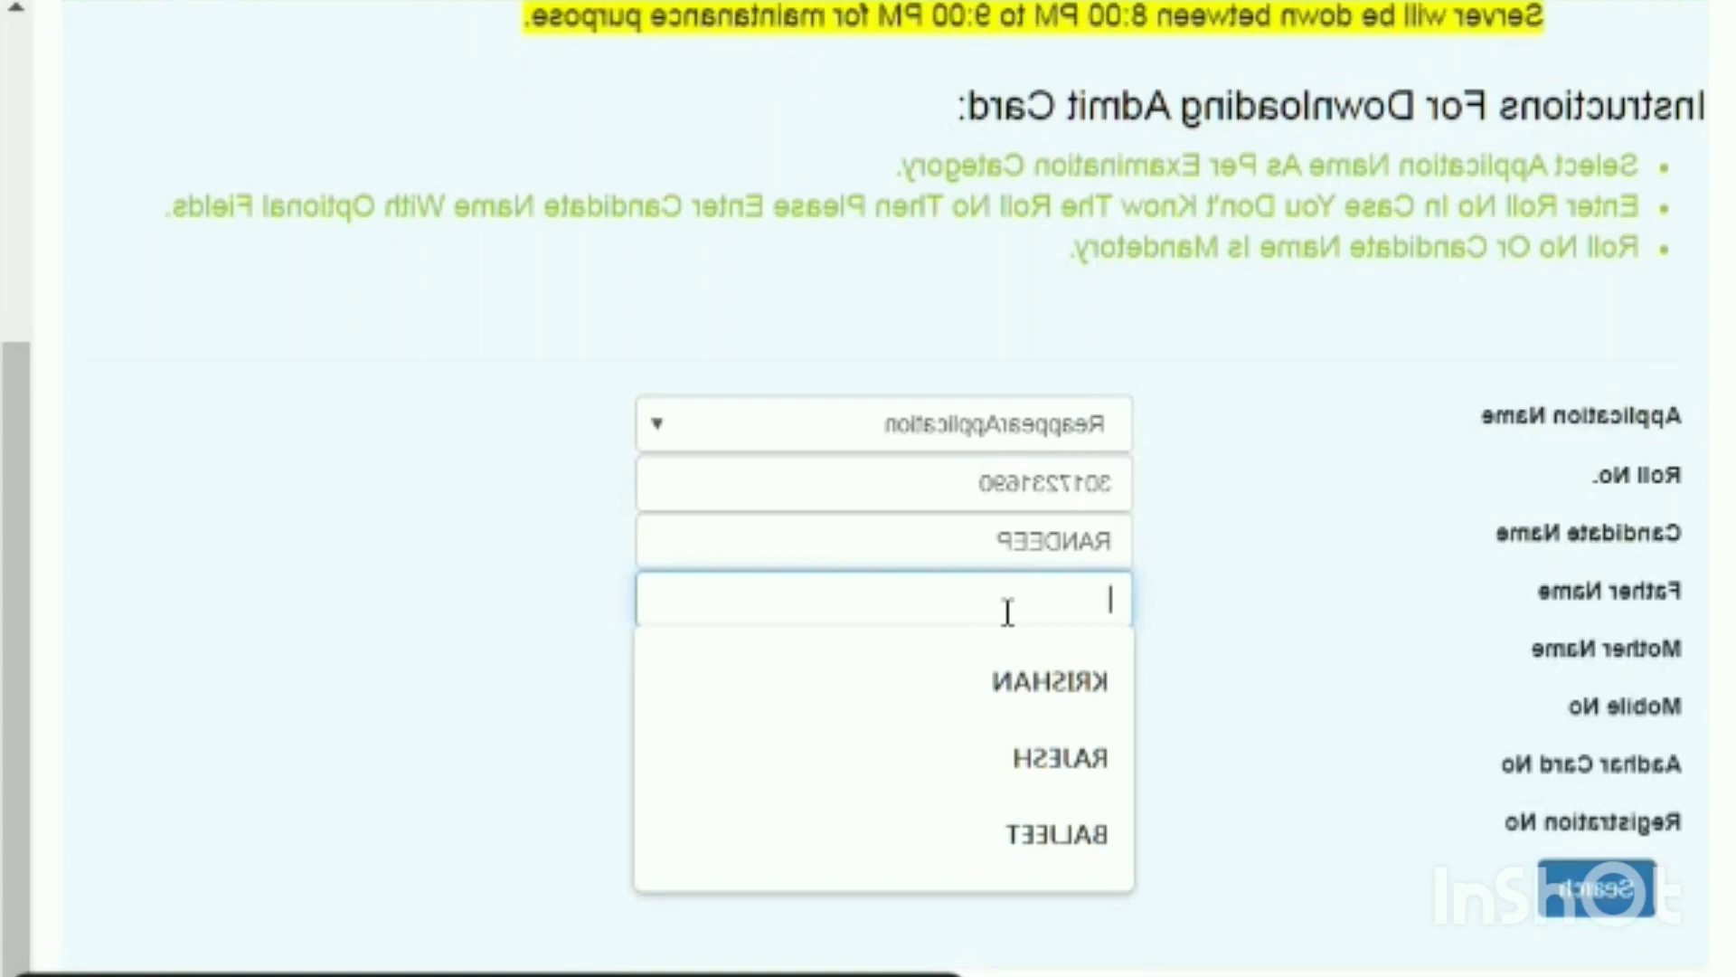
type("S")
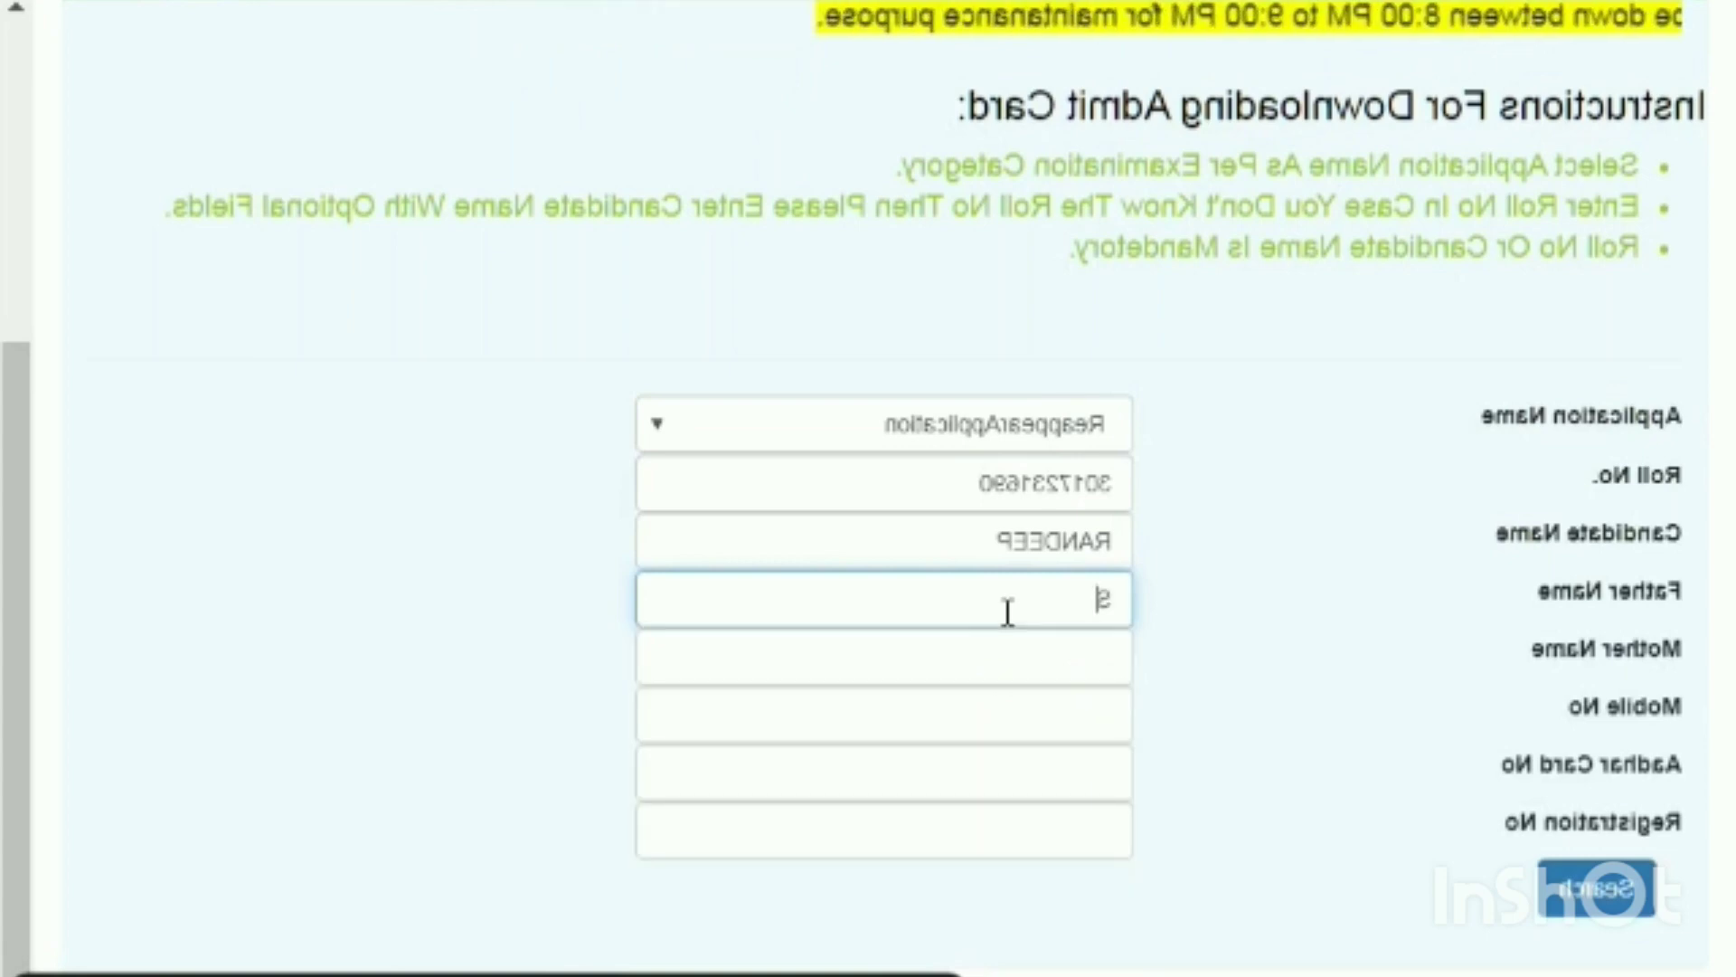
type("UBHASH")
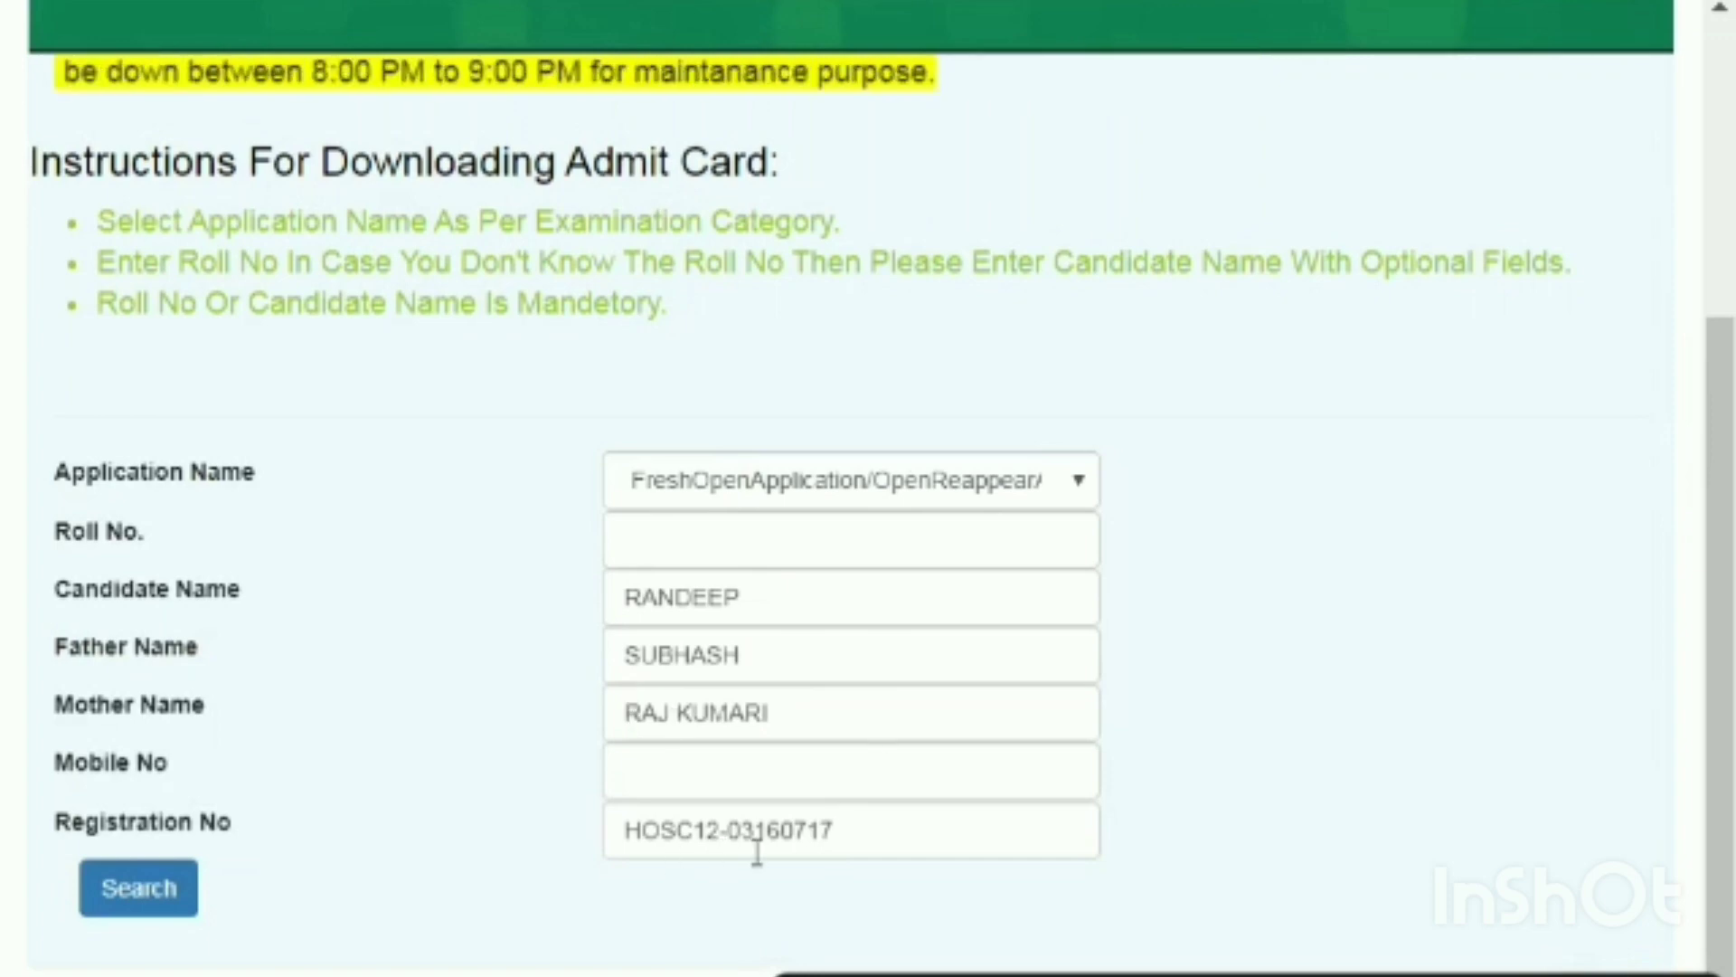
Run the open-school search and scroll to the three matching students in the results.
left_click(170, 891)
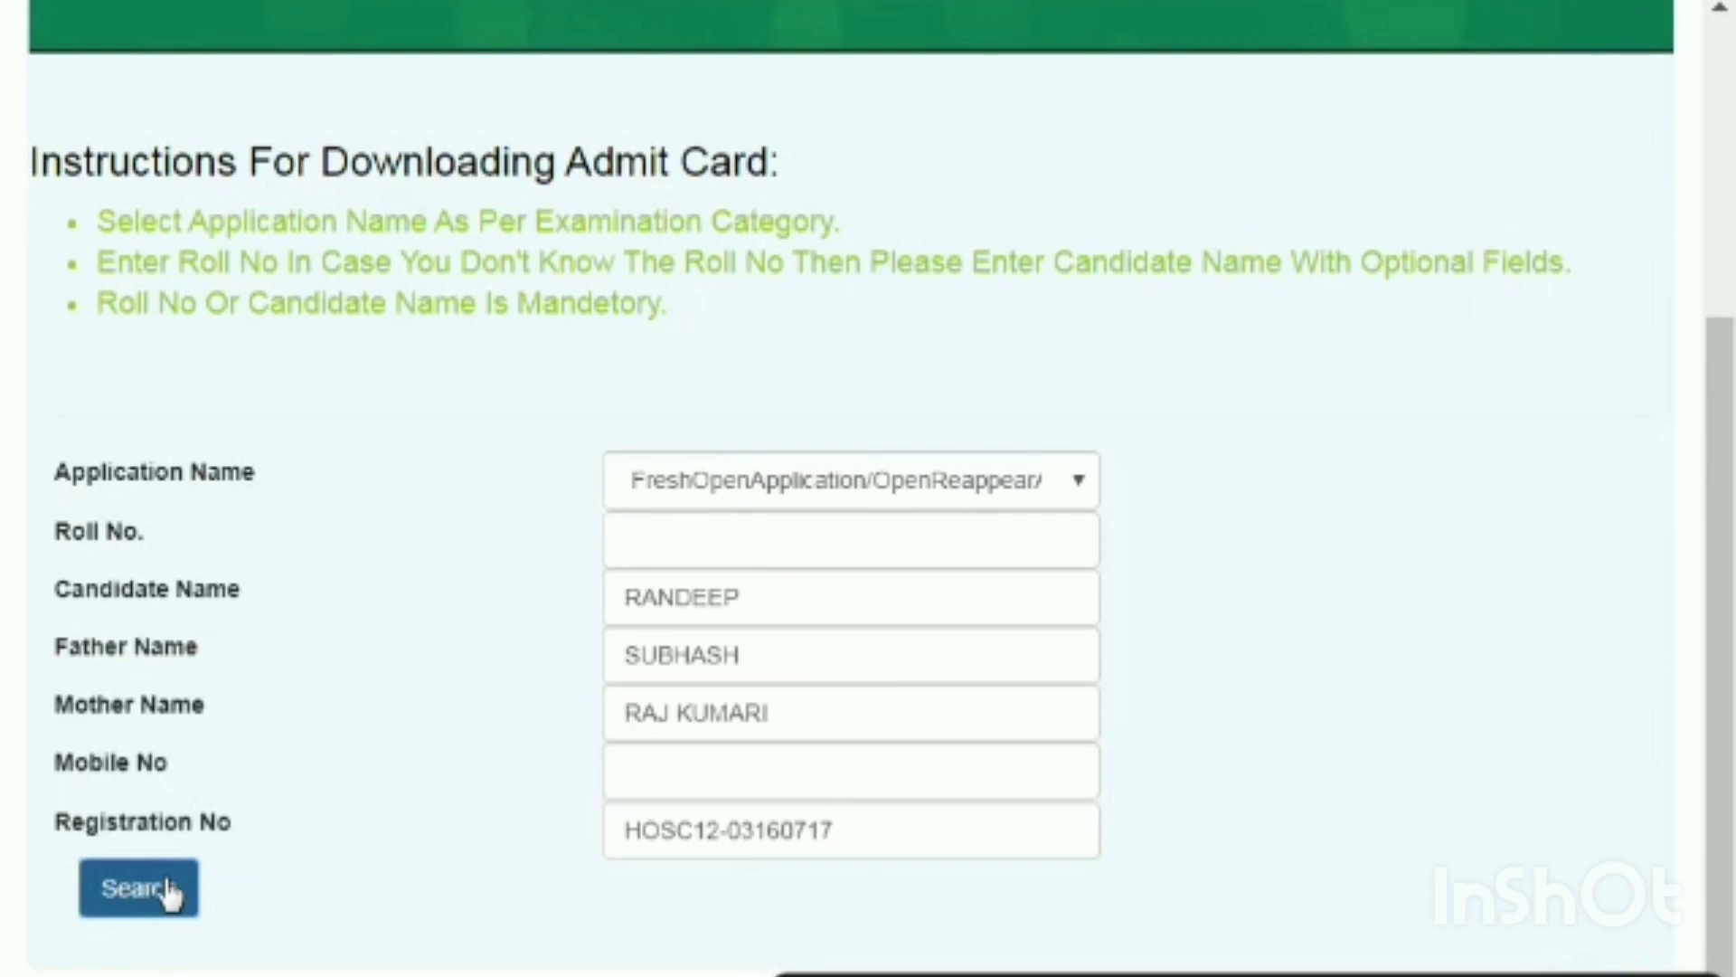
left_click(169, 892)
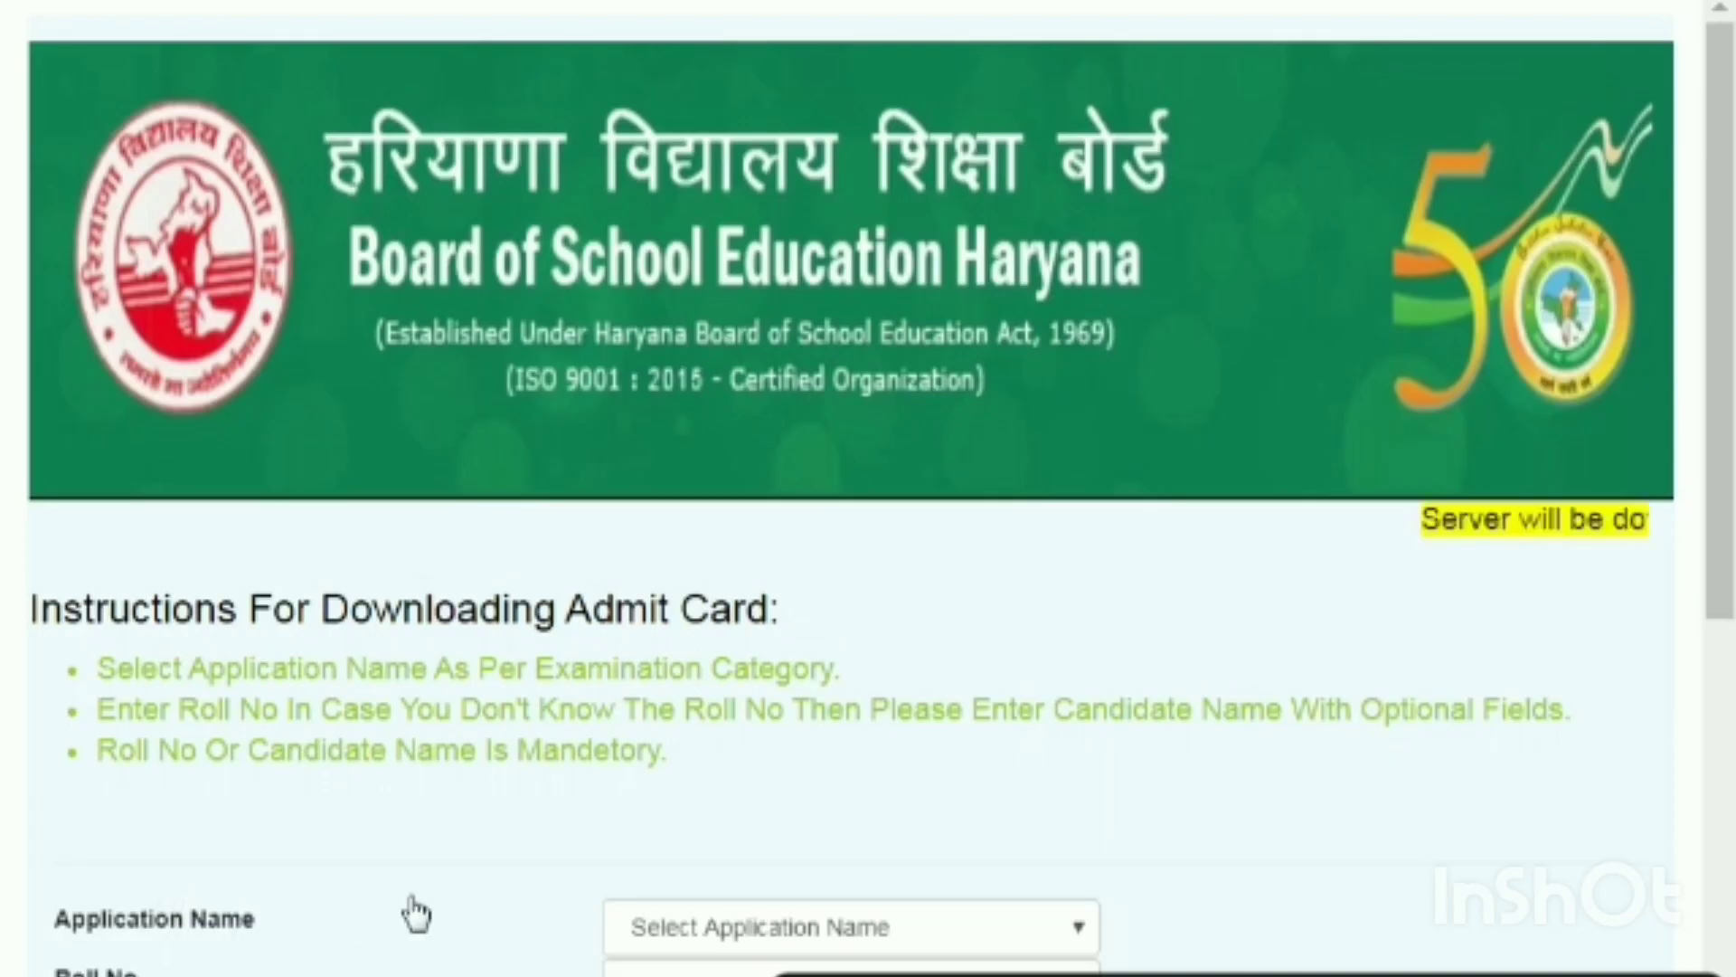
scroll(417, 915, "down", 8)
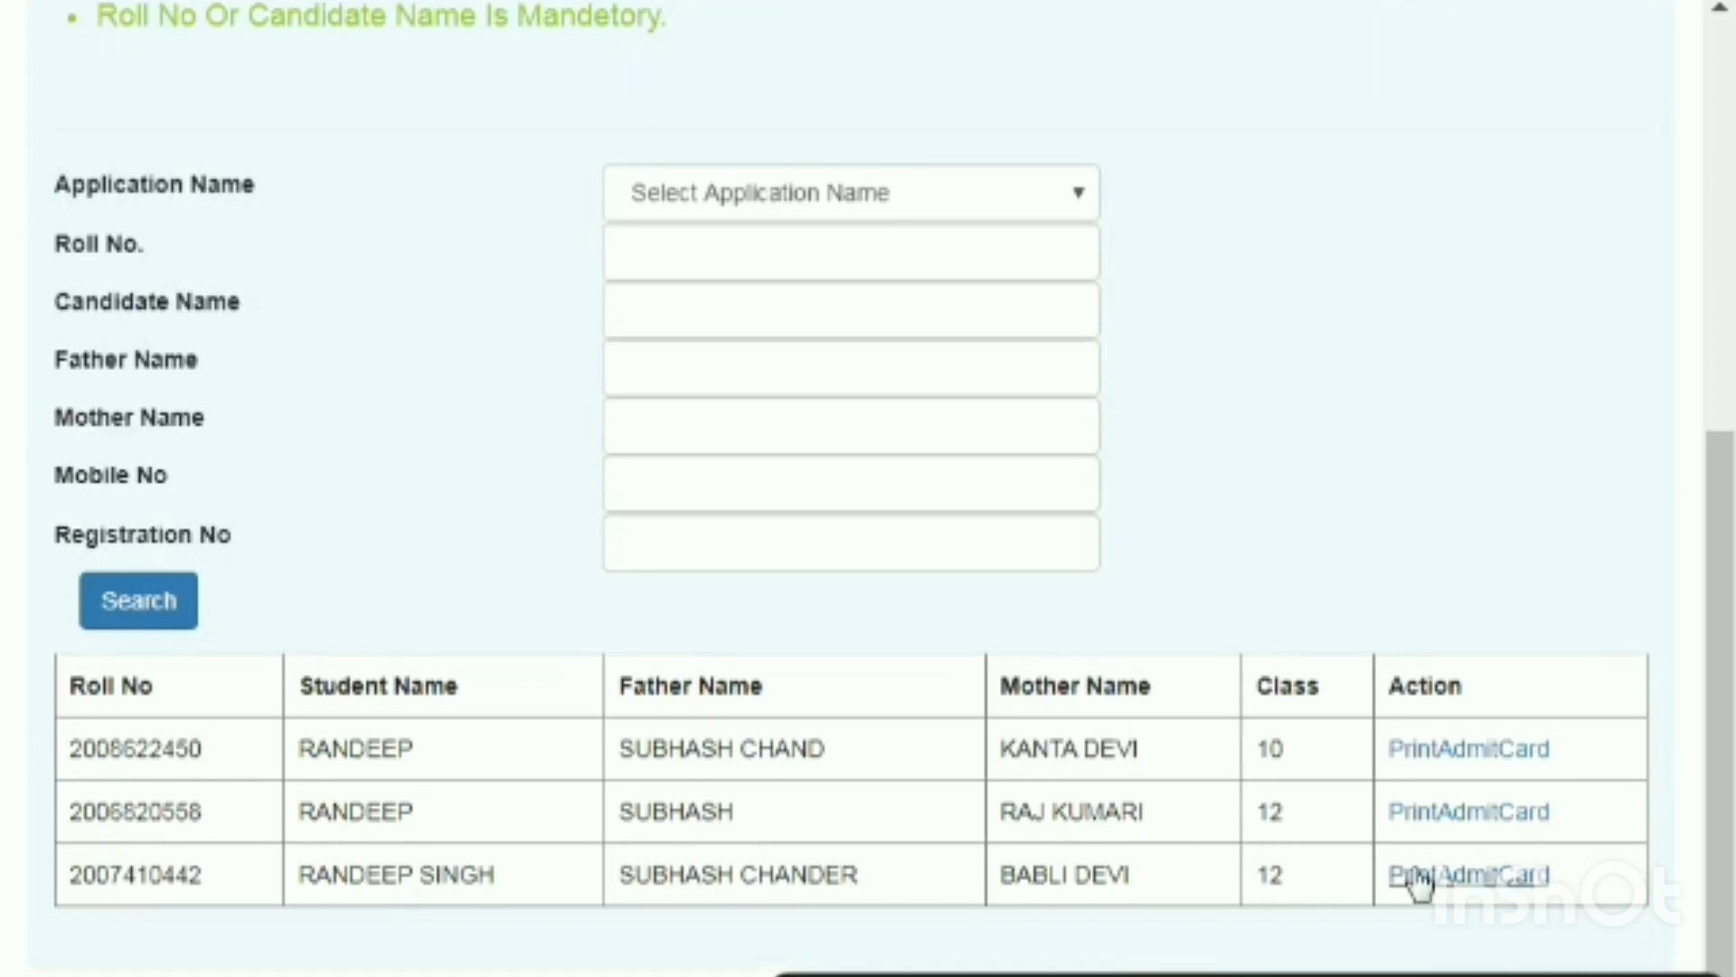
left_click(1470, 814)
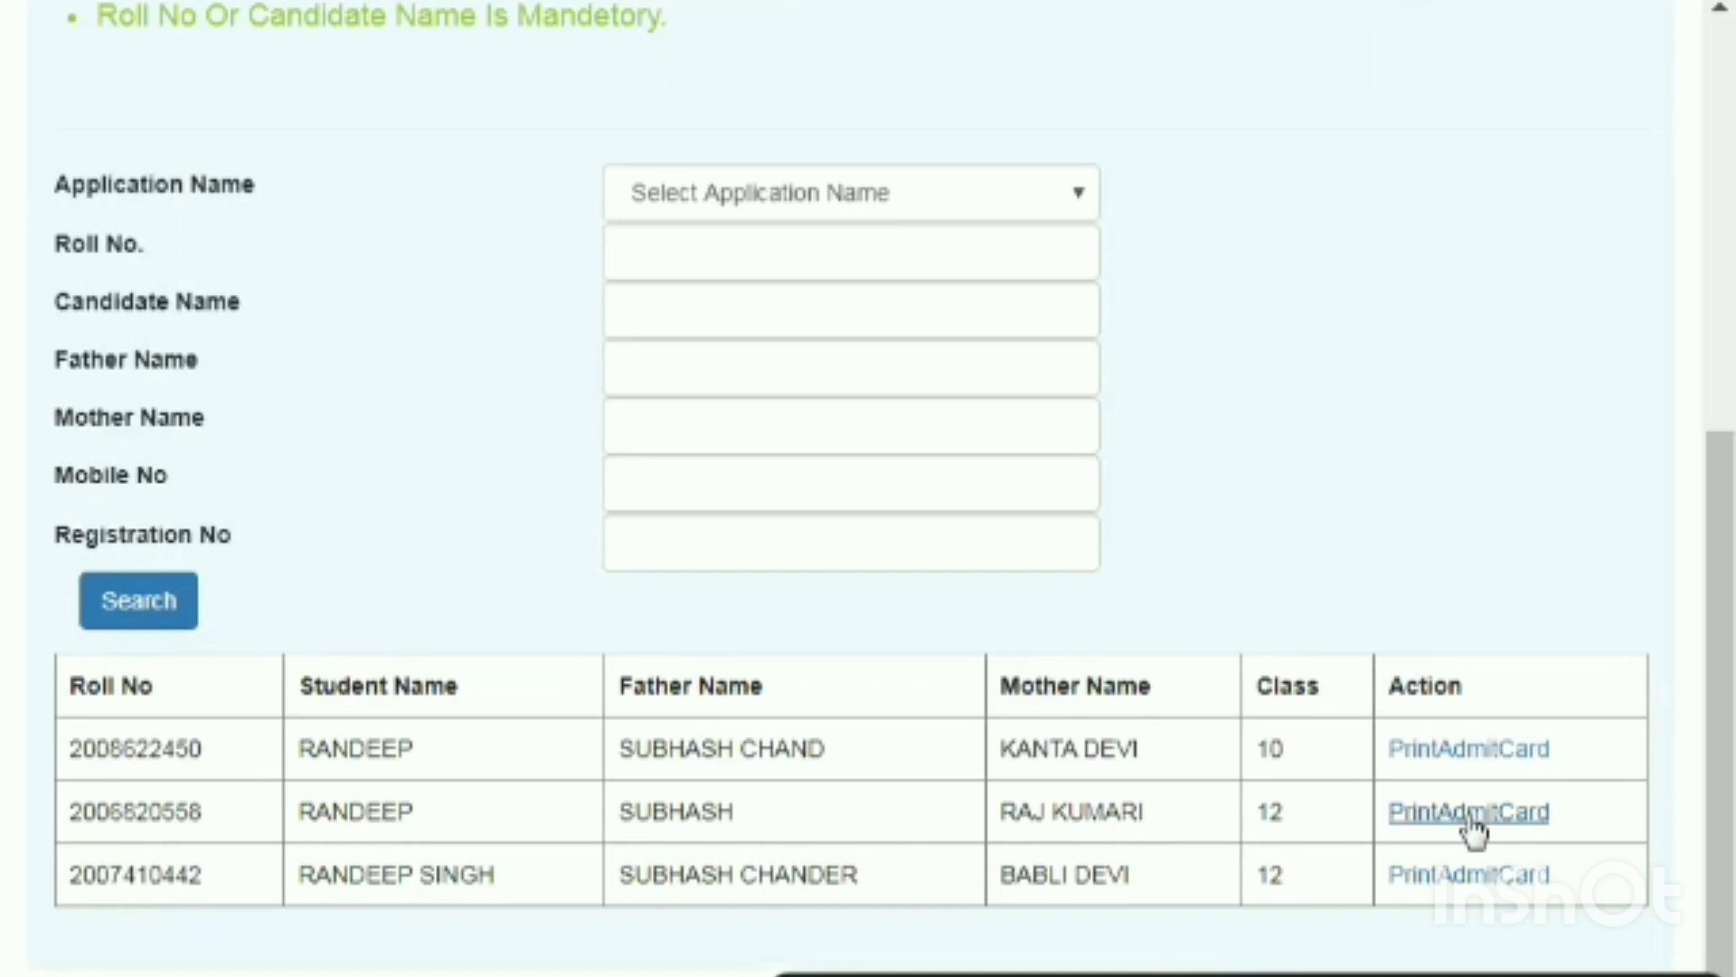
Open the second student's Sr. Secondary March-2020 admit card and scroll through its exam details.
left_click(1469, 814)
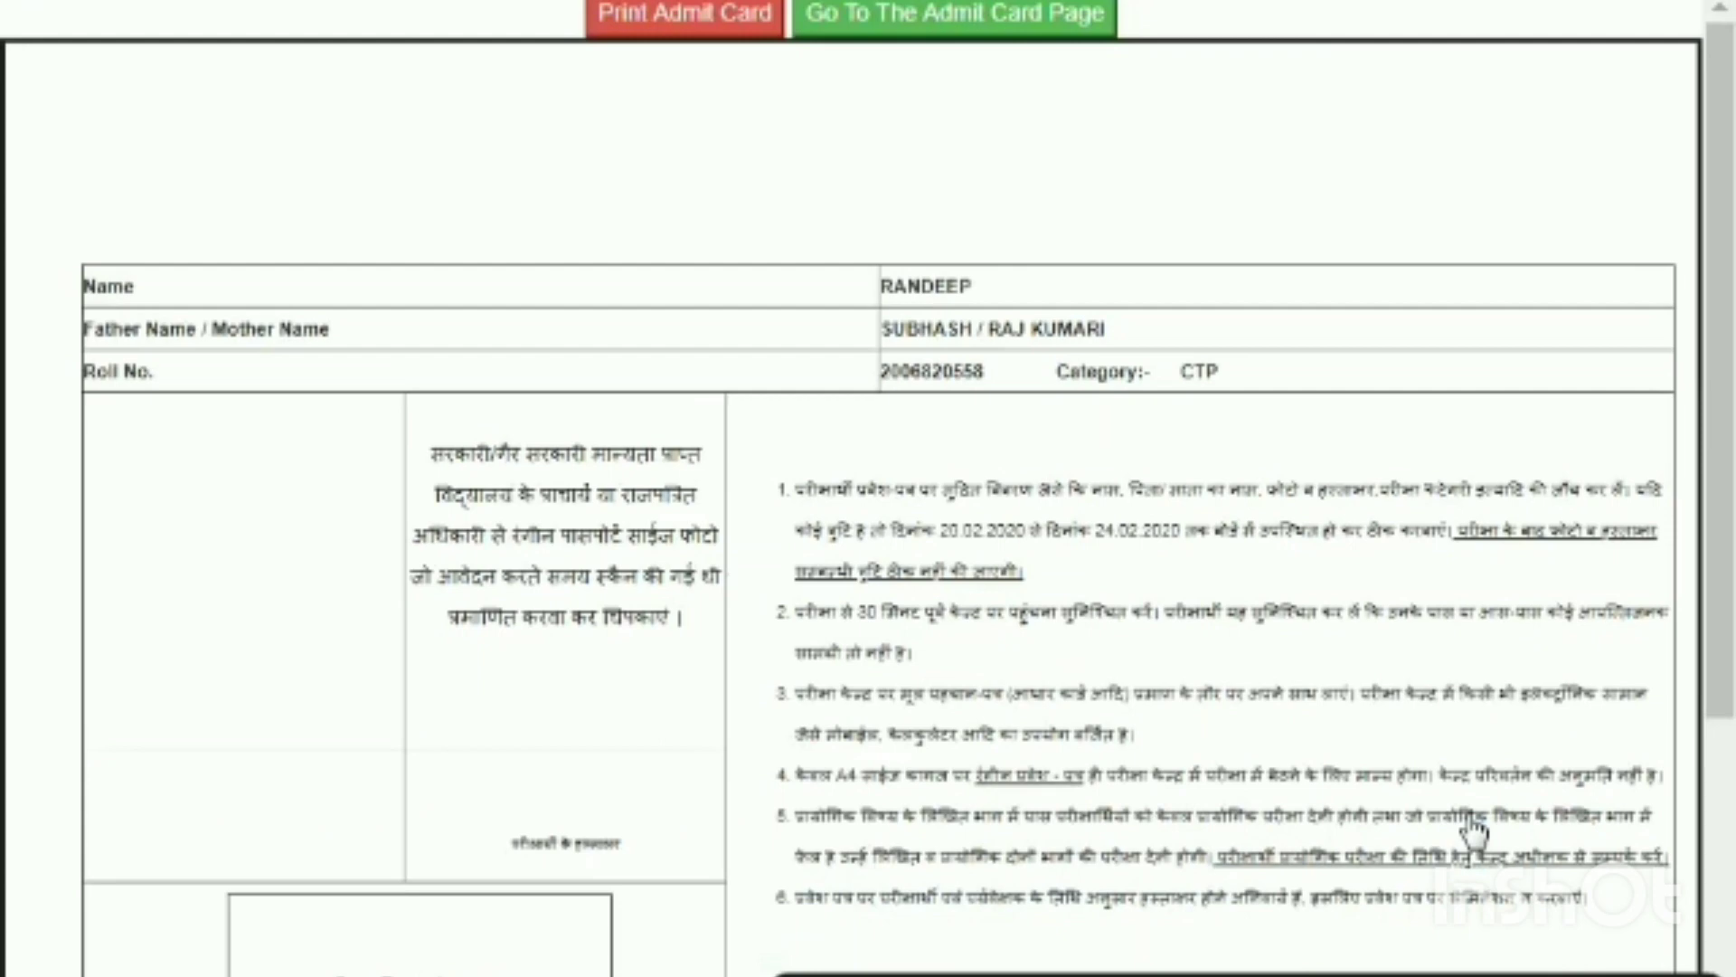
scroll(1146, 773, "down", 5)
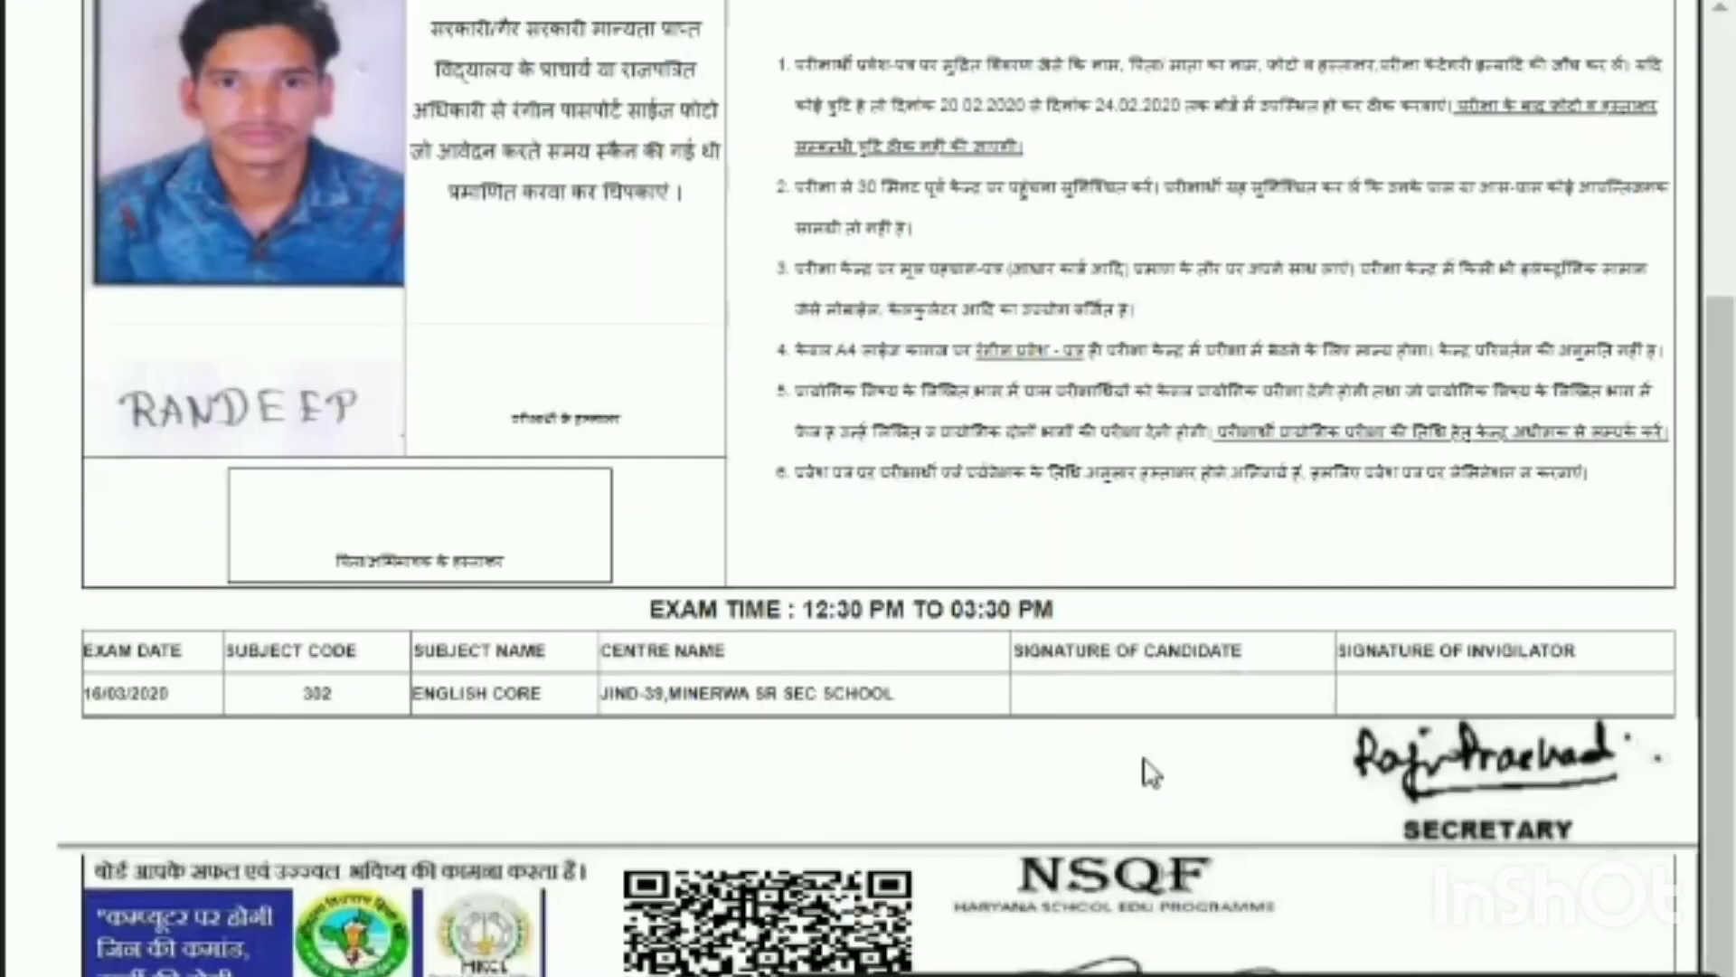
scroll(1151, 774, "up", 5)
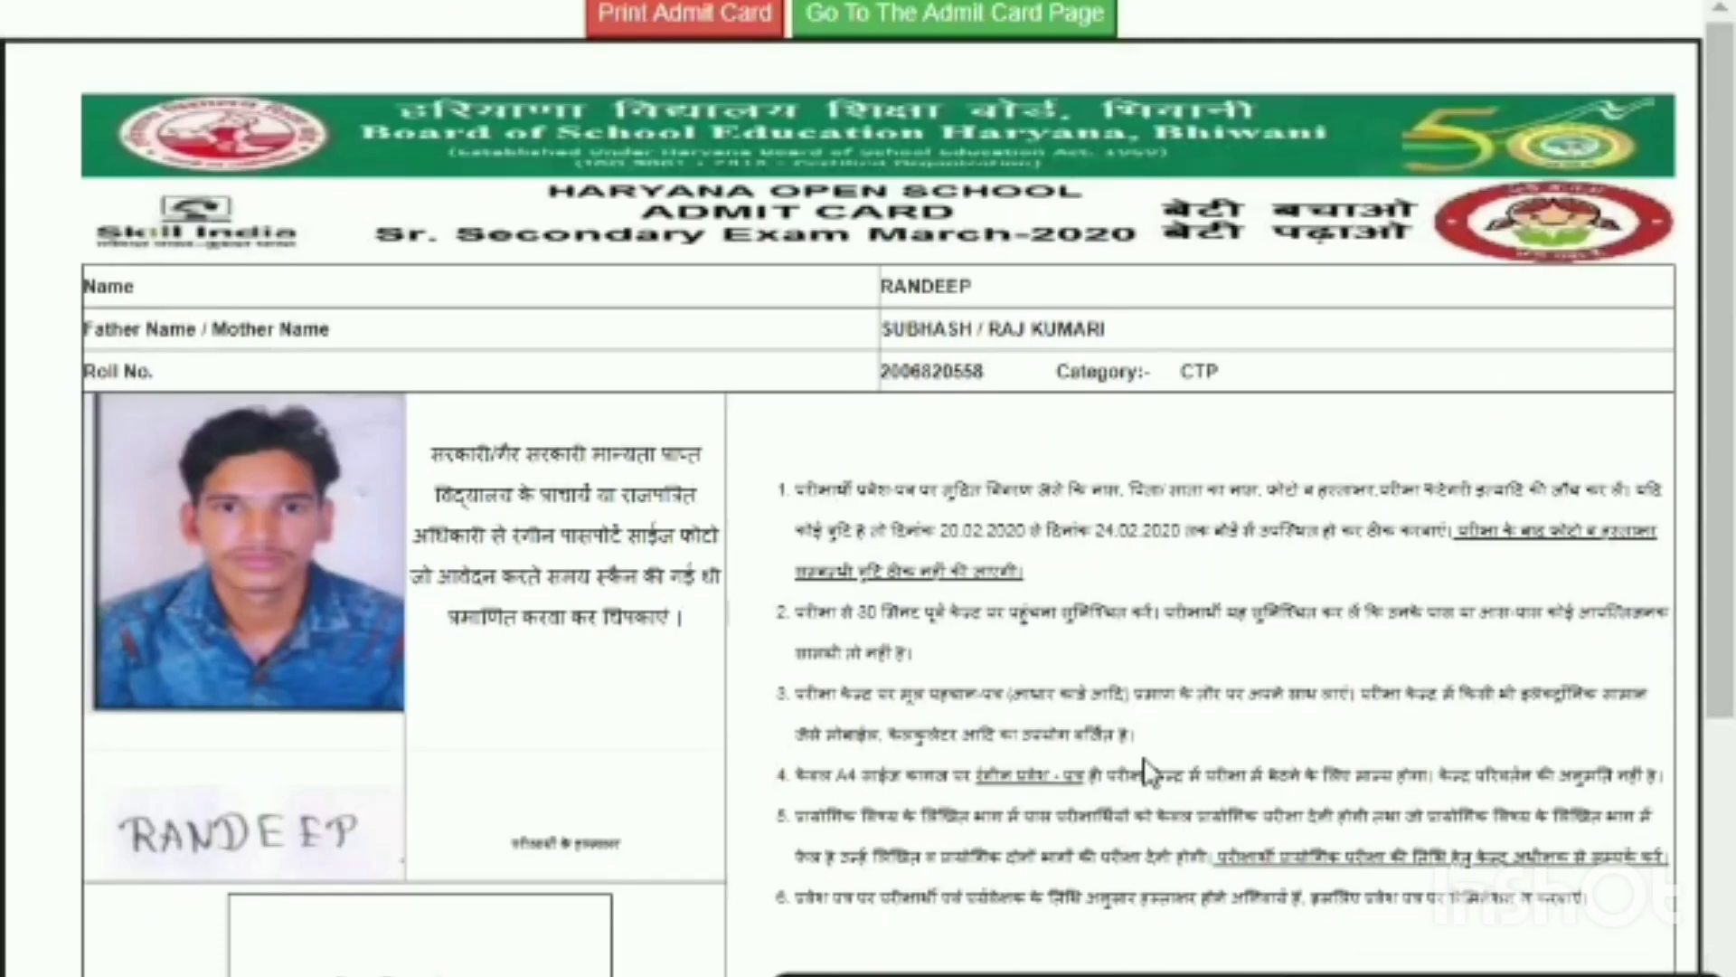
scroll(1146, 773, "down", 5)
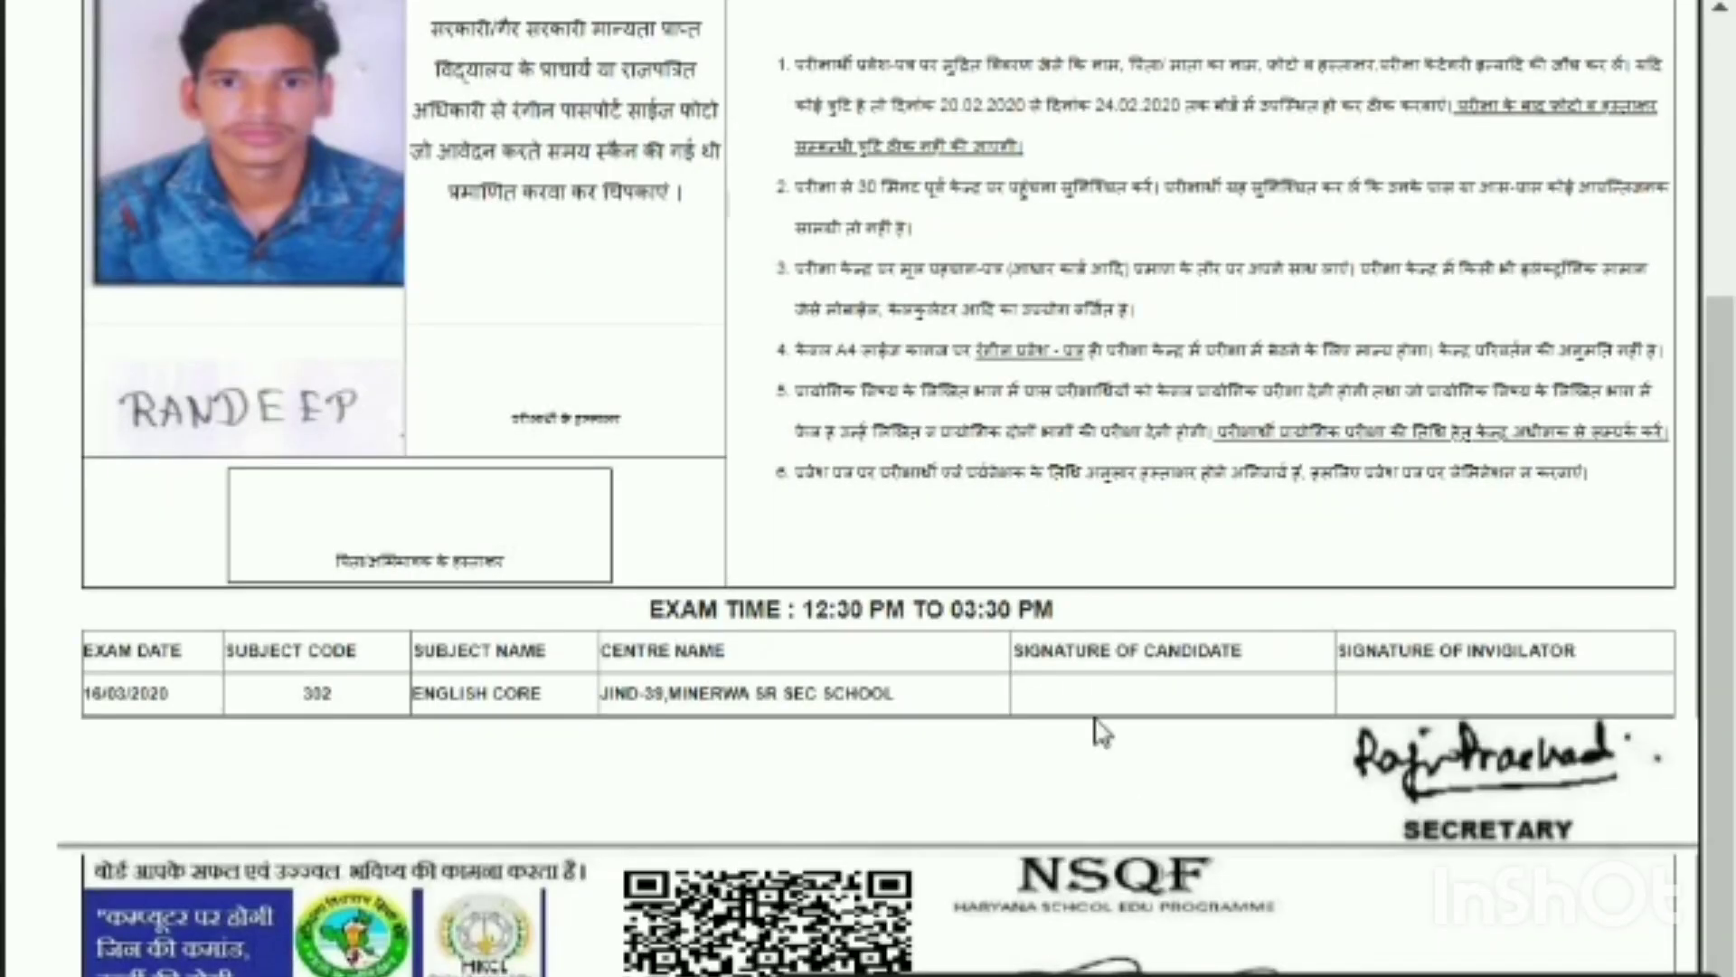